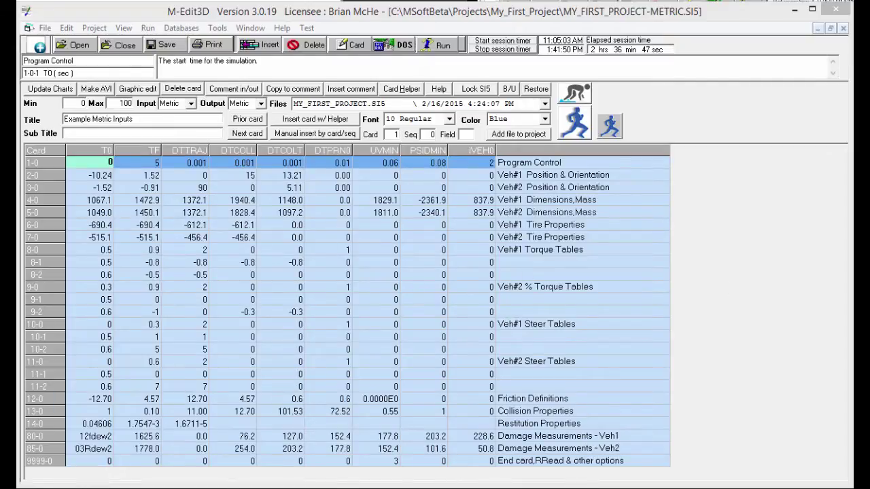
Start a new project with the 3D Project Wizard and name it '5 min demo'.
left_click(92, 28)
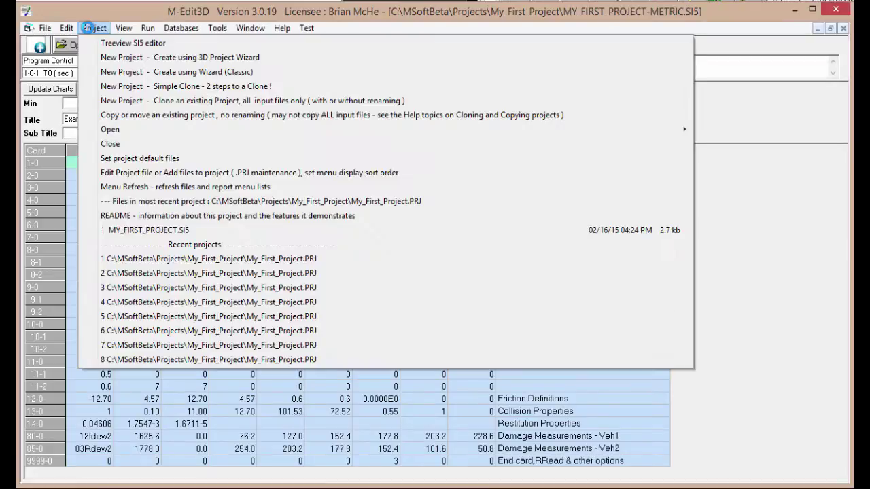
left_click(105, 55)
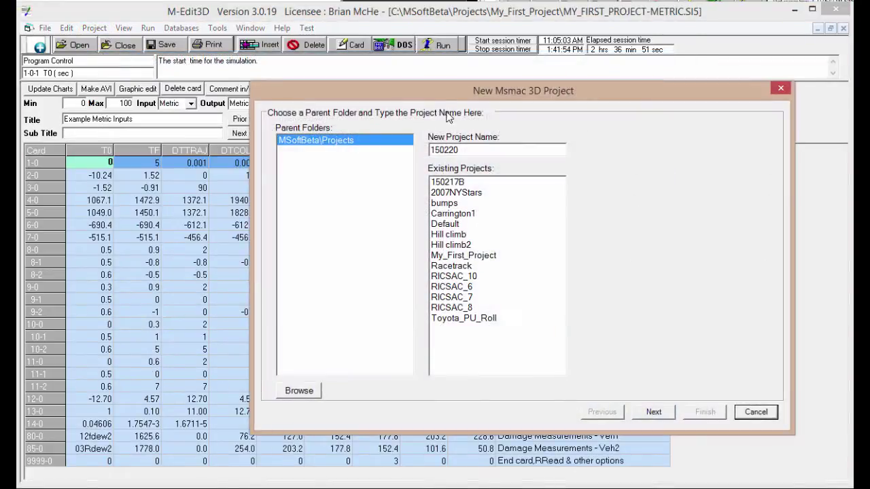
double_click(465, 149)
type("5 min demo")
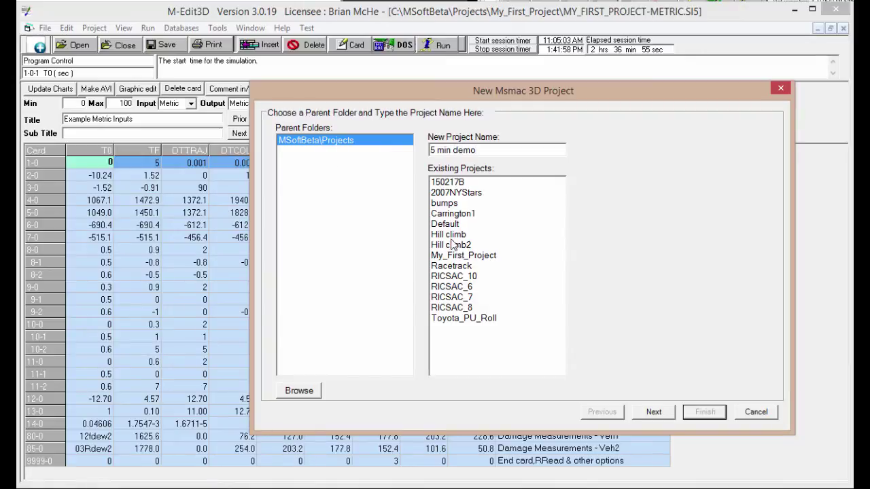
Set vehicle 1 to the 2001 PT Cruiser 4DR BASE/LIMITED from the specification database.
left_click(654, 412)
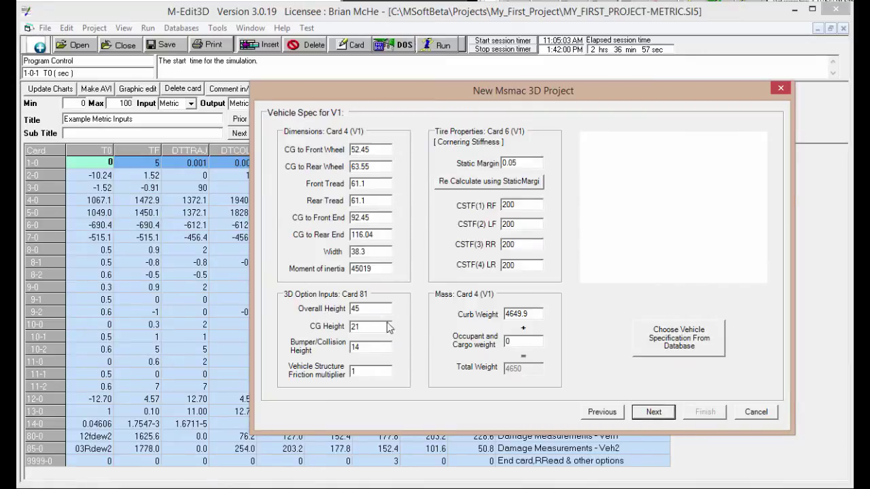
left_click(661, 338)
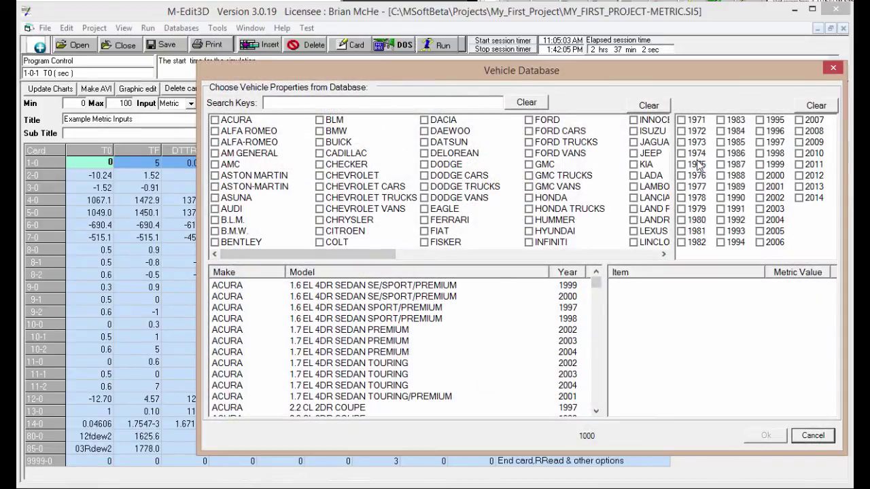
left_click(319, 105)
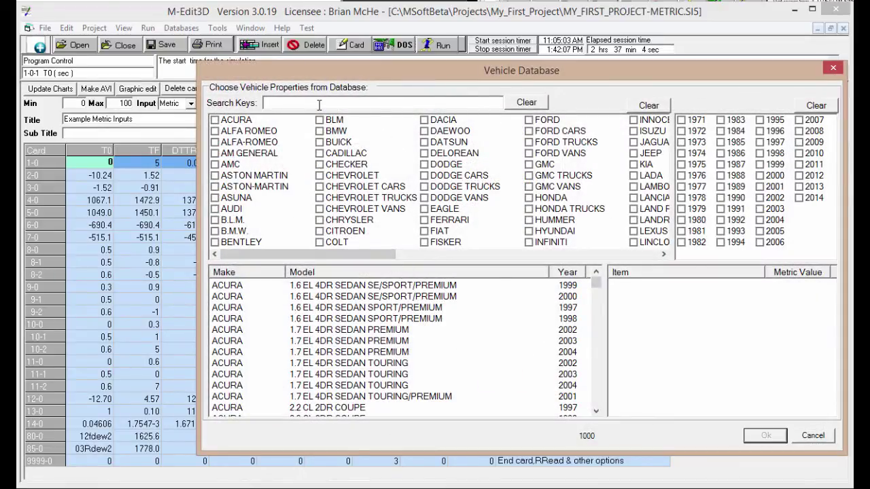
type("pt cruiser")
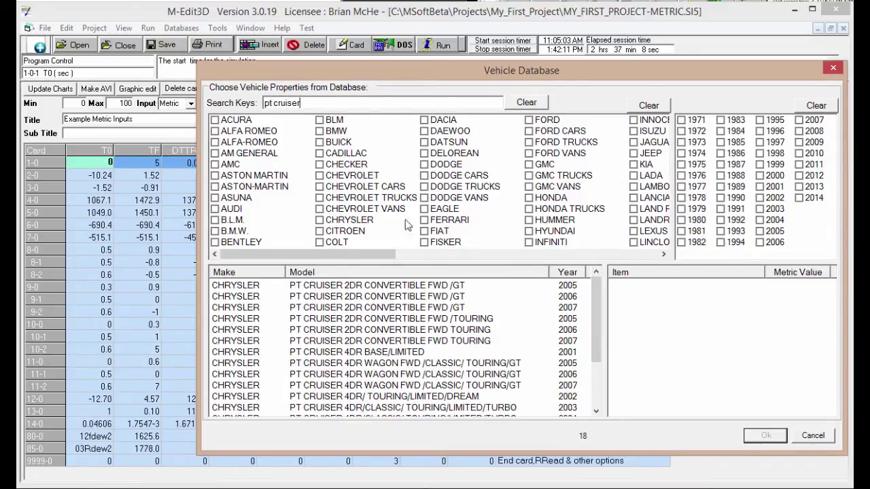
left_click(412, 341)
left_click(416, 353)
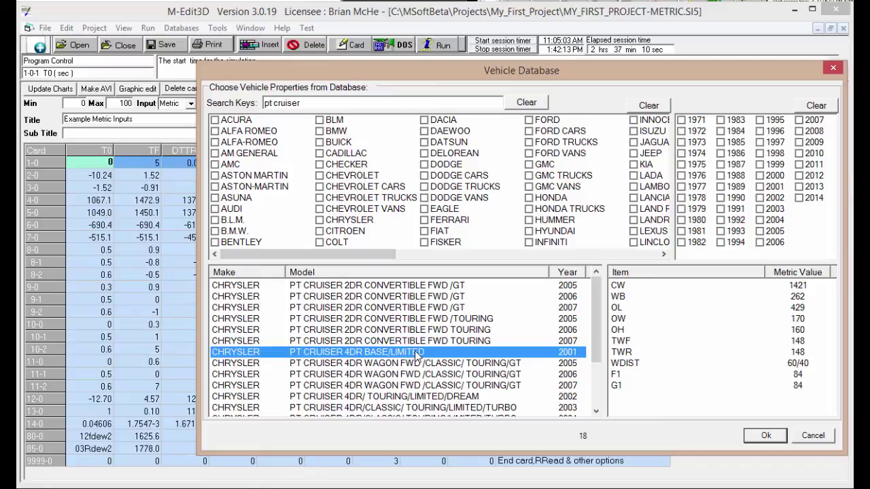
left_click(768, 436)
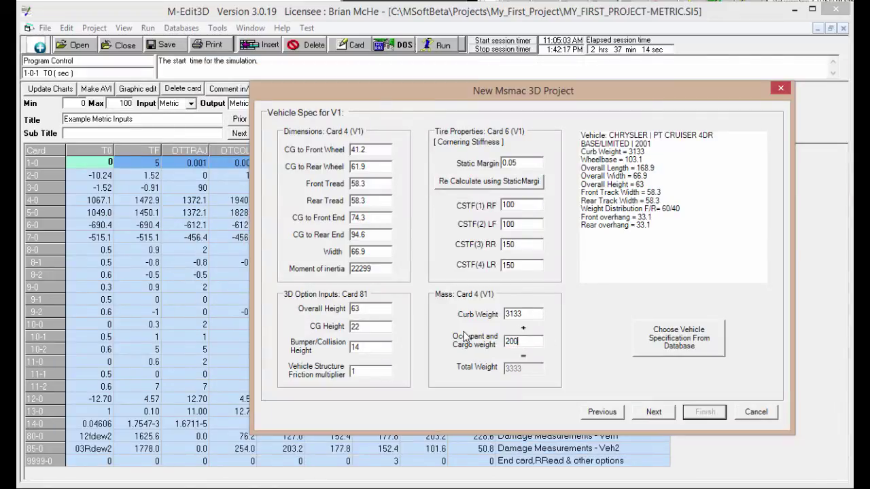
Set vehicle 2 to the 2007 Ford Focus 4DR Hatch FWD and enter 200 cargo weight.
left_click(652, 415)
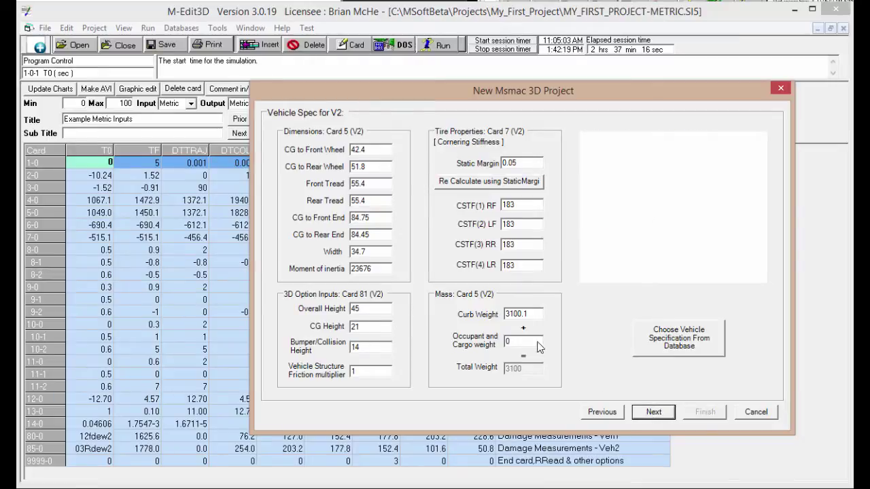
left_click(647, 325)
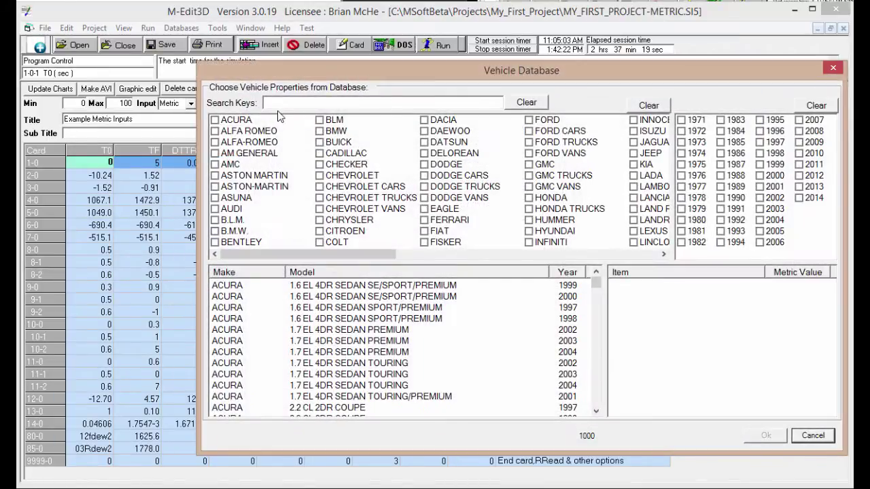
left_click(275, 101)
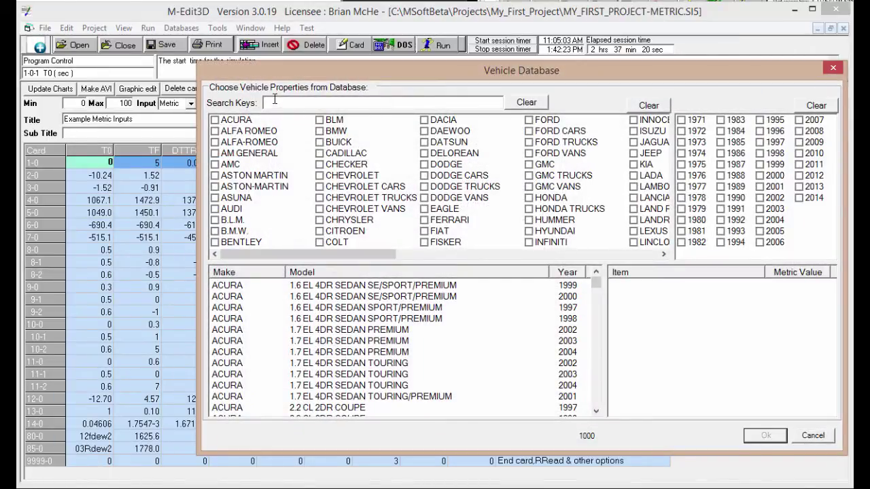
type("focus")
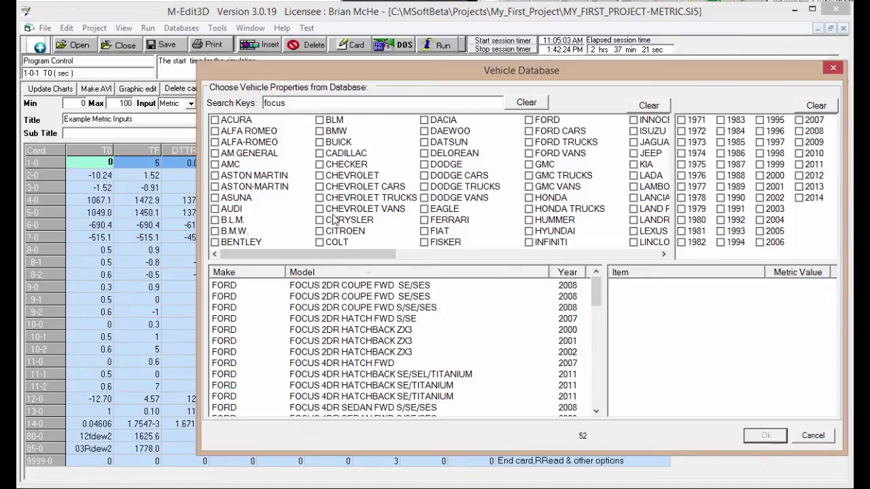
left_click(382, 365)
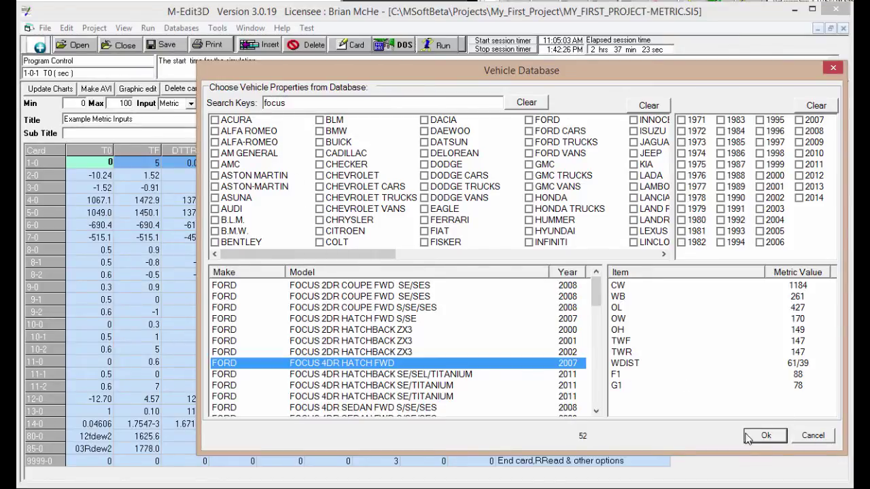
left_click(766, 436)
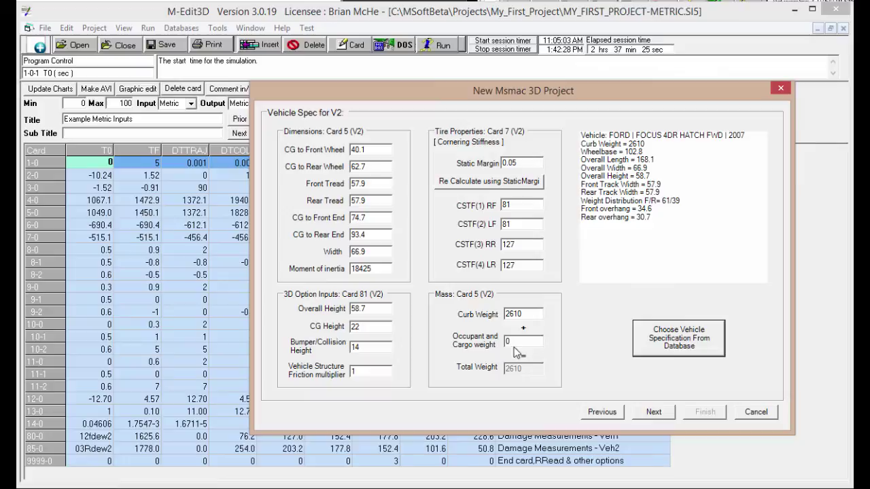
left_click(515, 342)
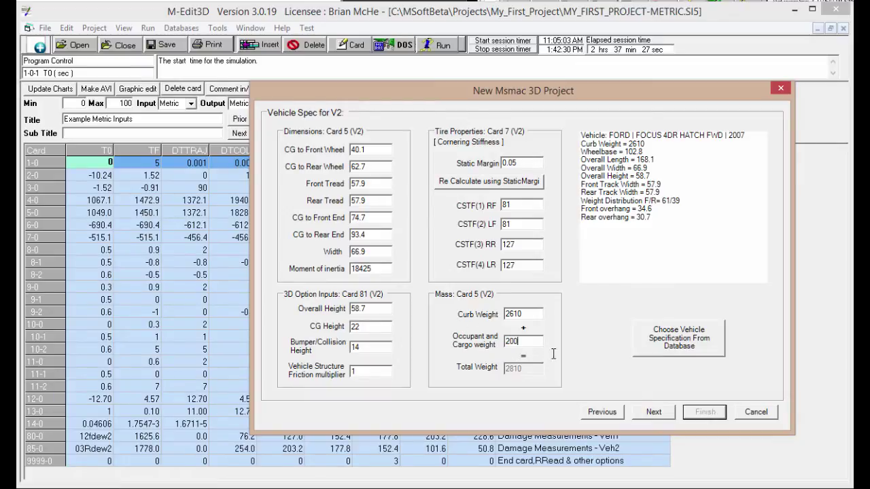
Turn off the default models and ground image, and load PTCruiser.dxf as vehicle 1's model.
left_click(654, 412)
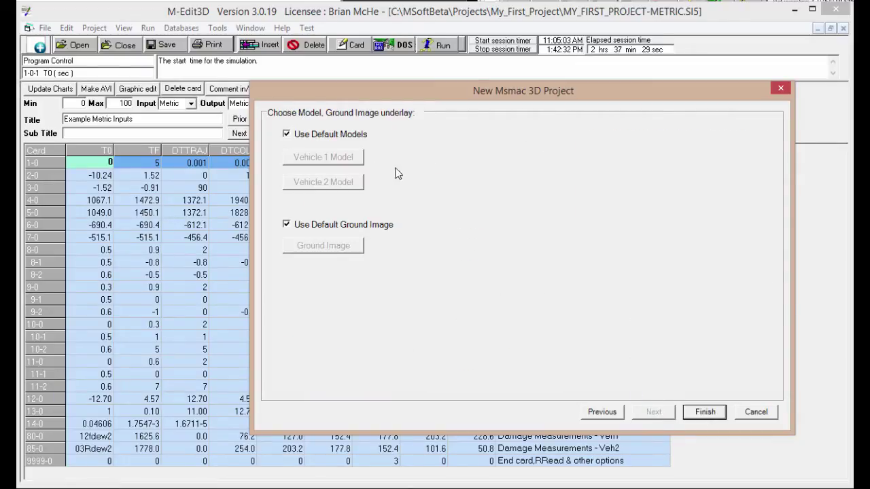
left_click(295, 135)
left_click(287, 224)
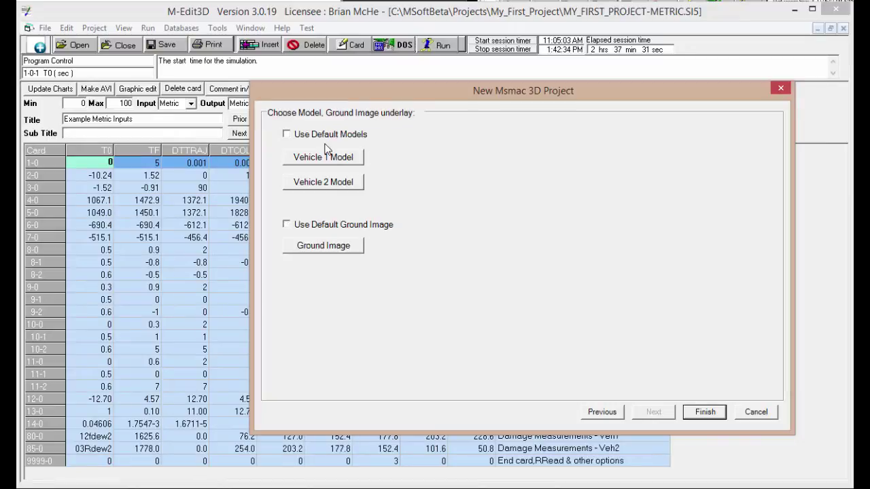
left_click(325, 157)
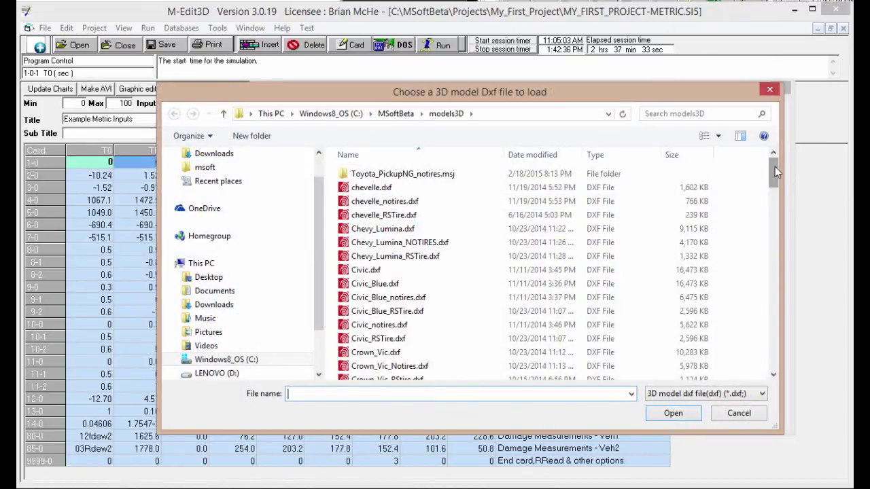
left_click_drag(775, 167, 776, 271)
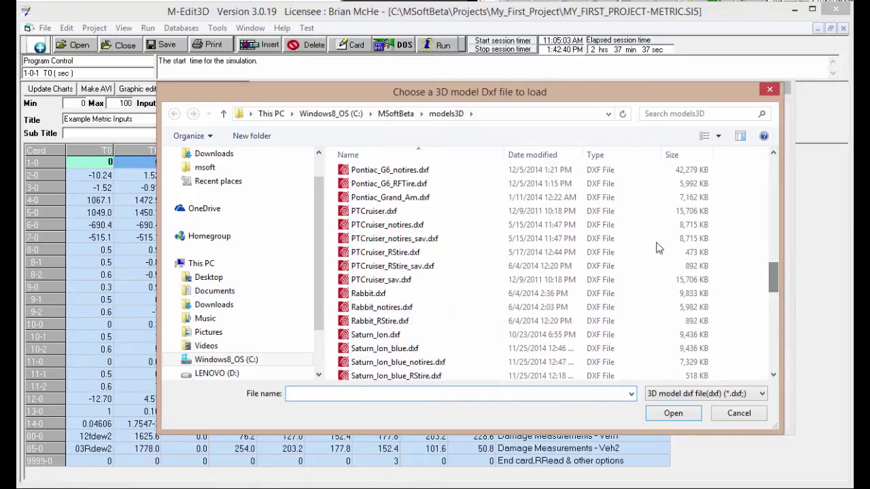
left_click(373, 212)
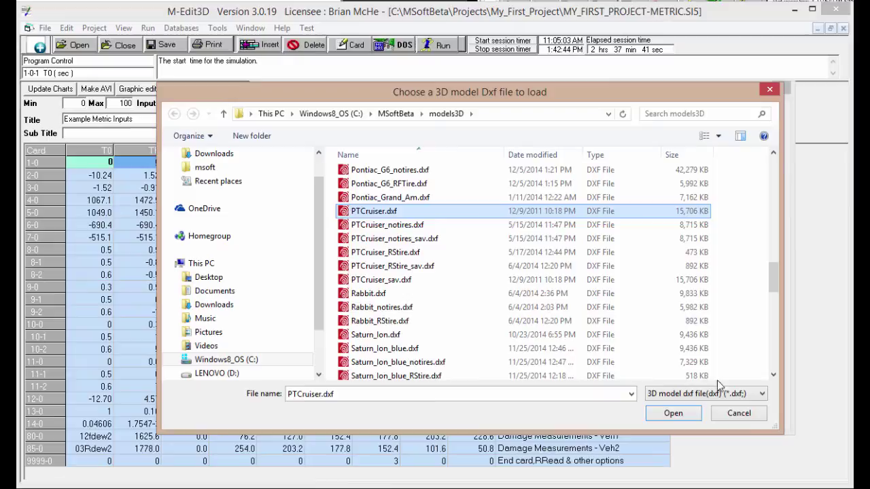
left_click(688, 414)
Load Ford_Focus.dxf as vehicle 2's model.
left_click(350, 185)
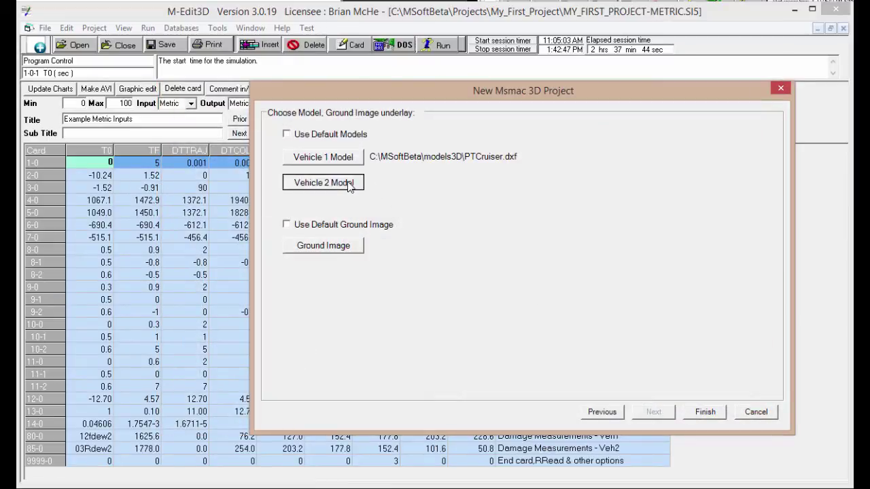
left_click_drag(777, 168, 765, 226)
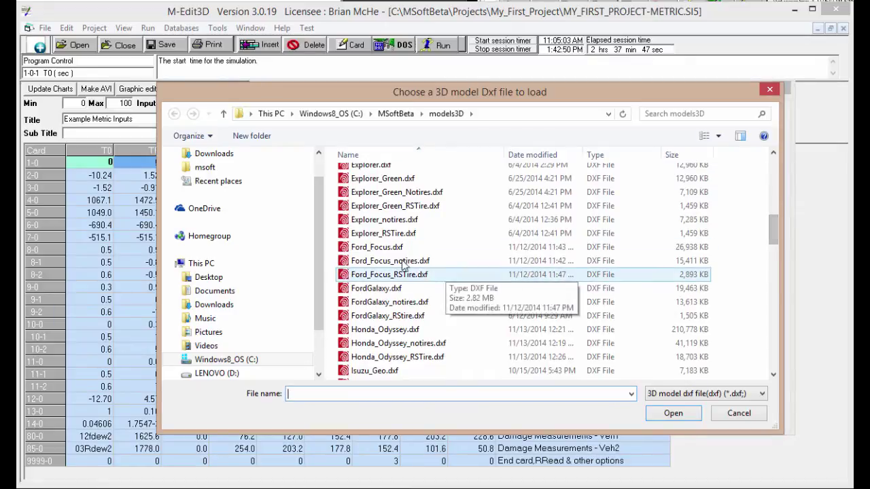
left_click(377, 247)
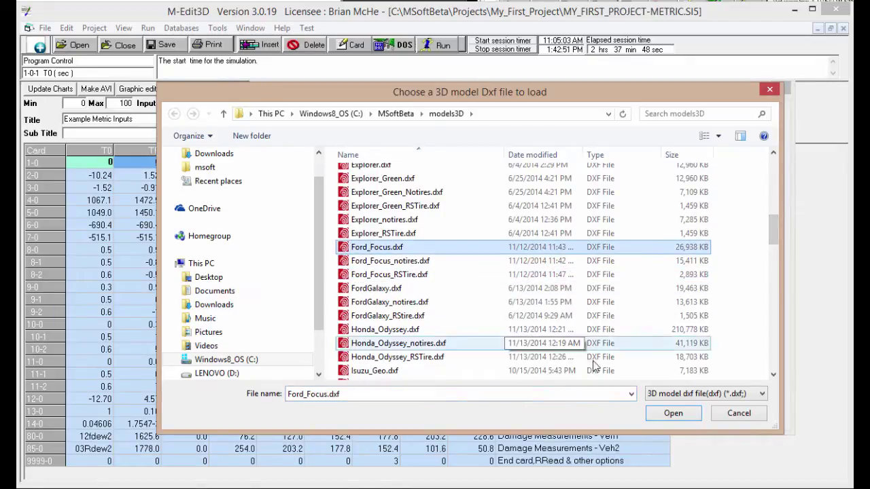
left_click(672, 414)
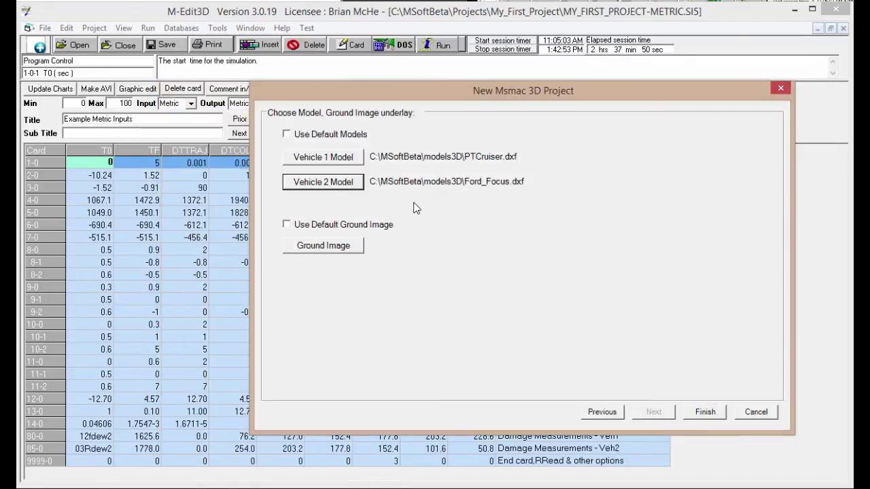
Use T intersection.png as the ground image and finish creating the project.
left_click(301, 249)
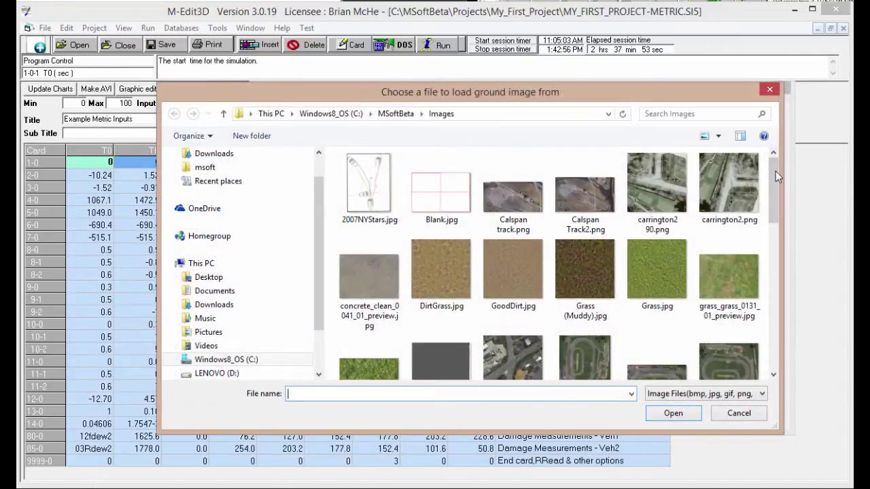
left_click_drag(774, 172, 789, 303)
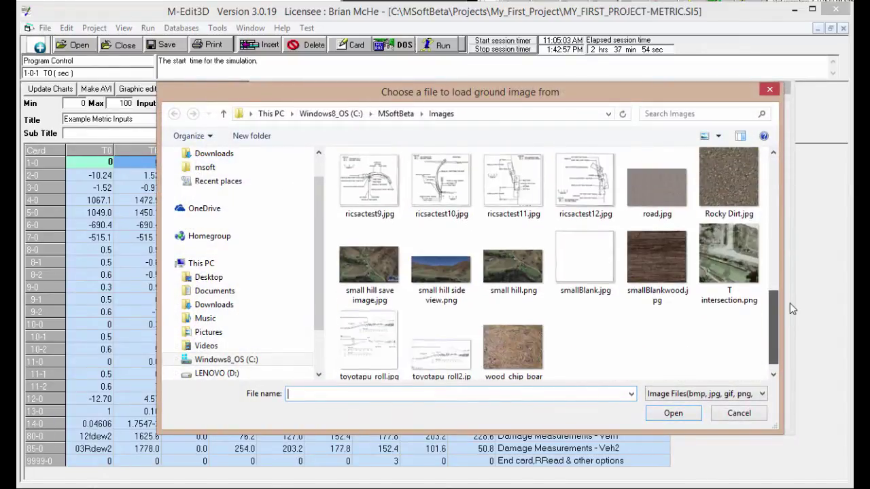
left_click(729, 241)
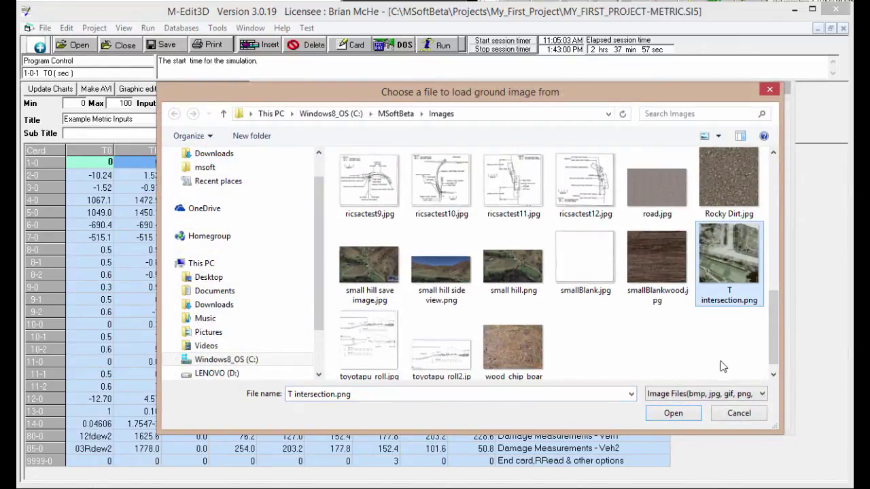
left_click(675, 414)
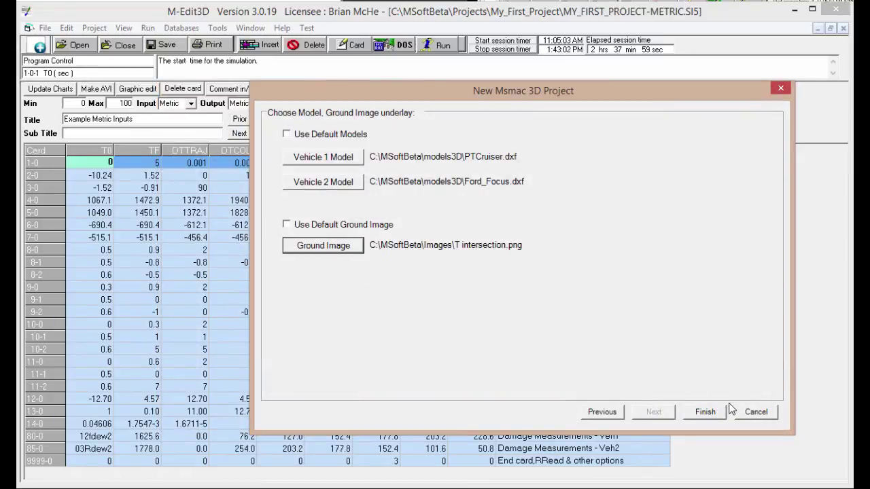
left_click(707, 412)
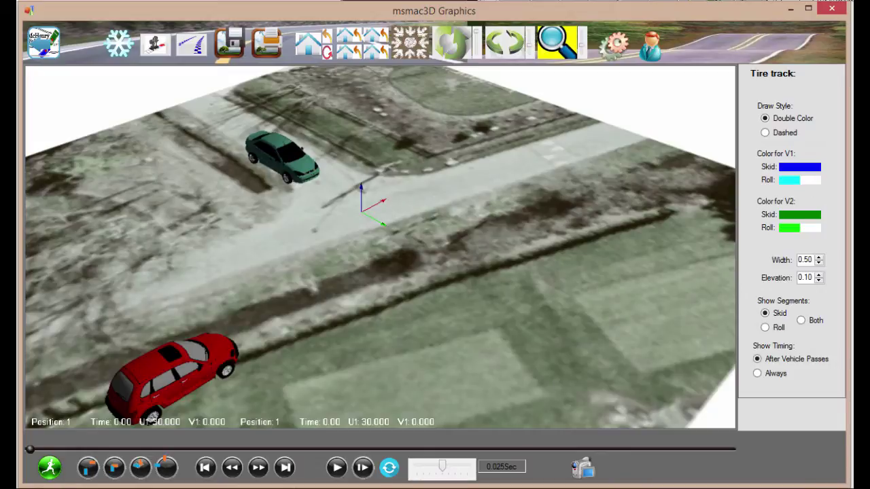
Rescale the T intersection image from two points across the road set 22 apart, giving 253.5 × 253.5.
left_click(269, 301)
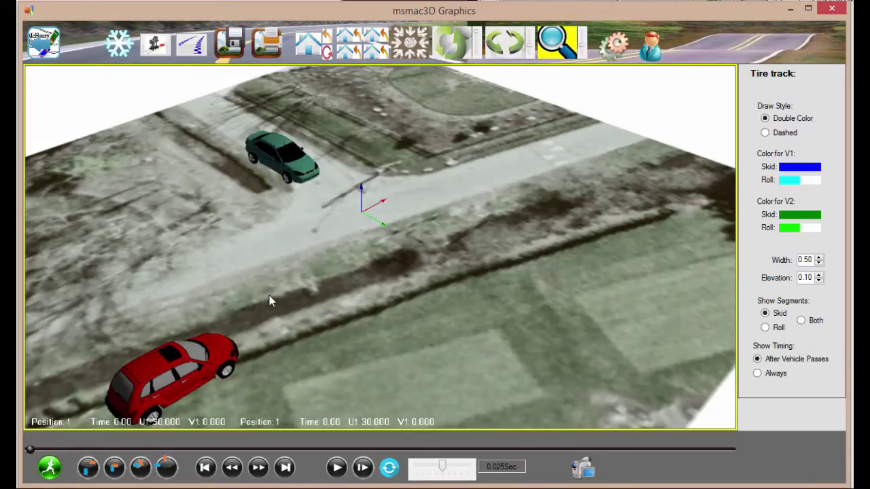
left_click(424, 214)
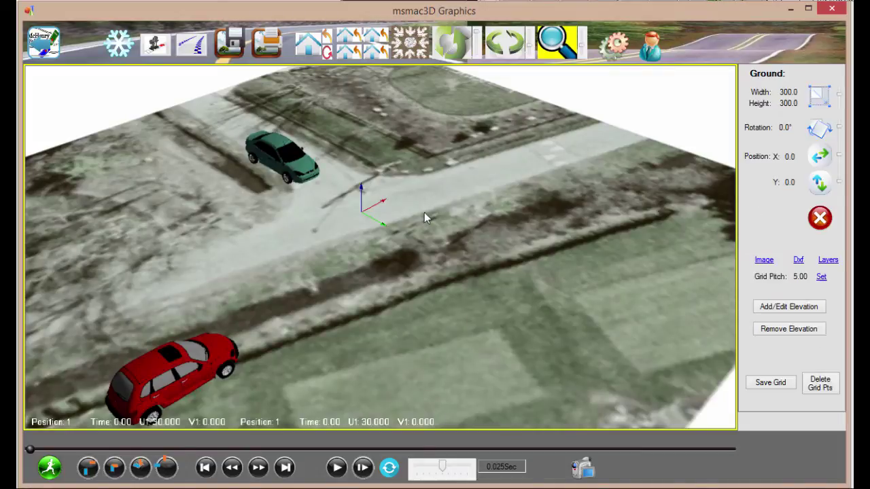
left_click(762, 264)
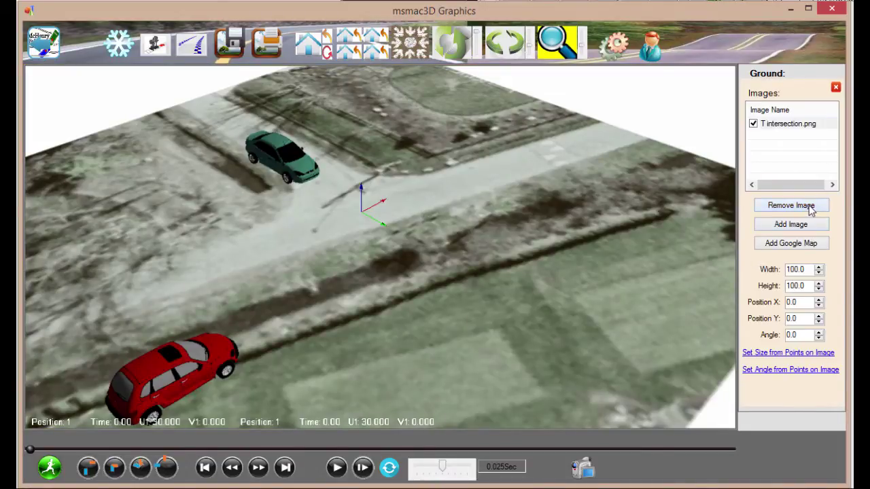
left_click(769, 353)
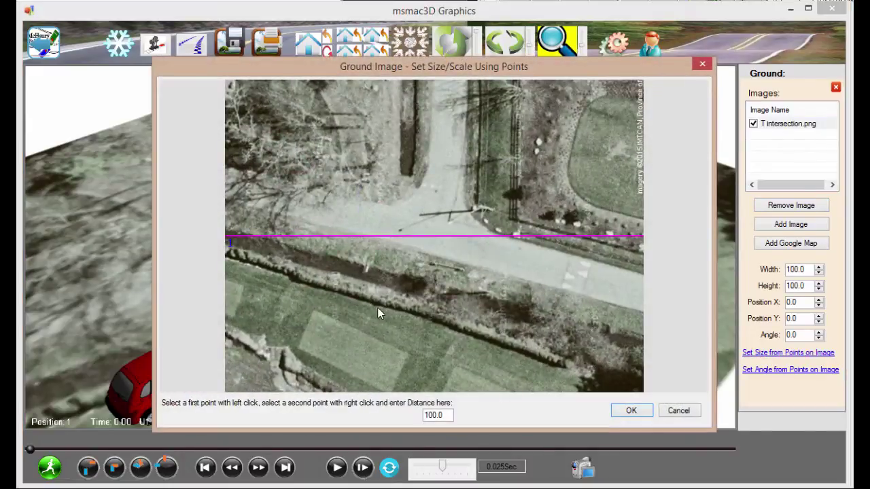
scroll(403, 301, "up", 5)
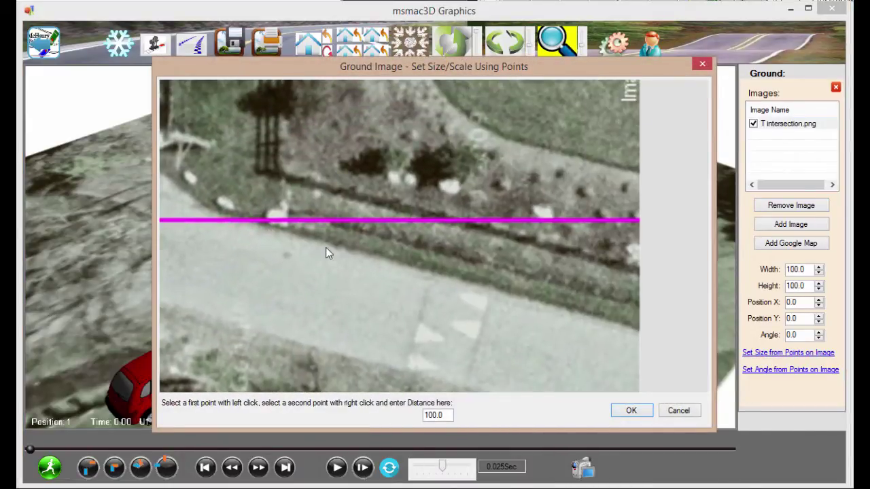
left_click(325, 240)
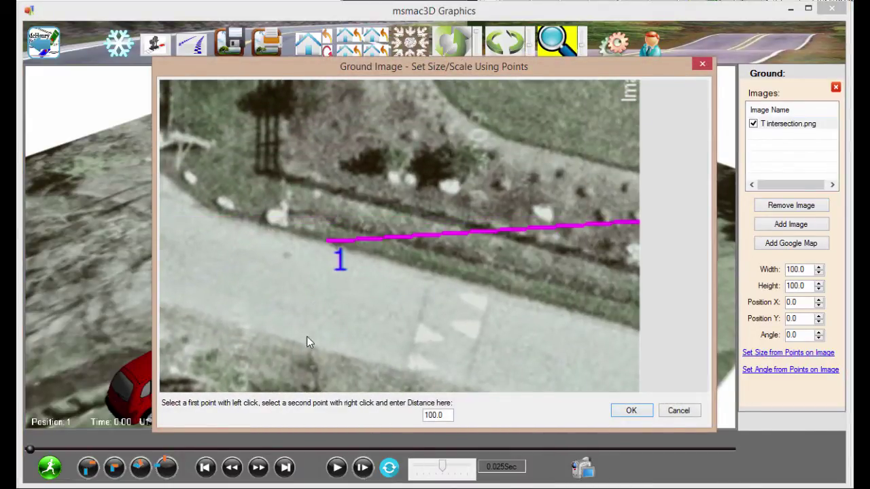
right_click(301, 342)
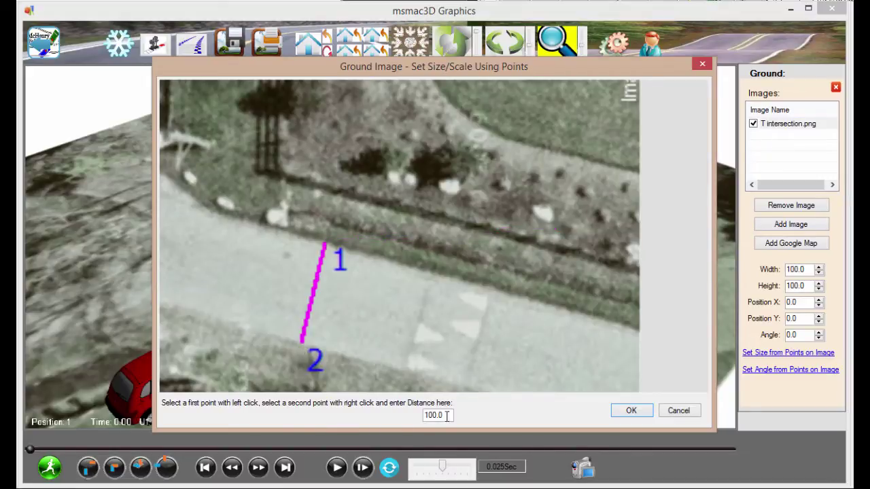
left_click_drag(448, 415, 394, 413)
type("22")
key("Return")
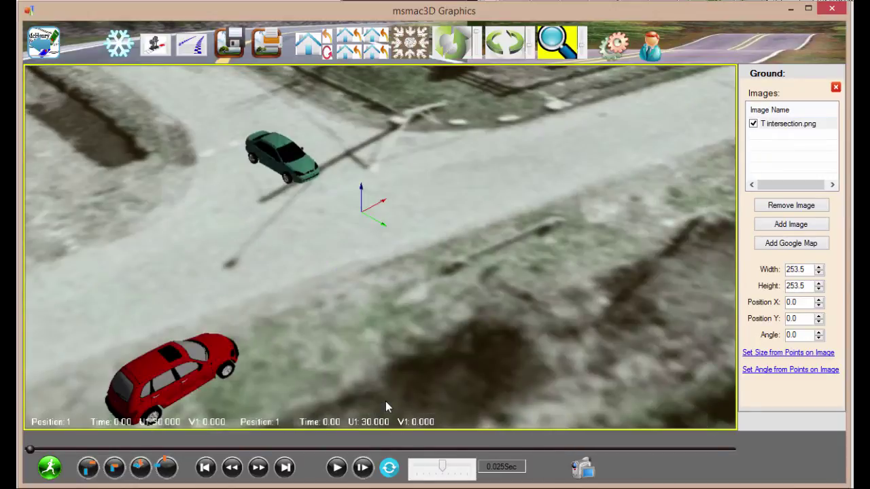
Switch to top view, close the ground images list, and begin editing ground elevation.
left_click(410, 43)
scroll(448, 125, "down", 5)
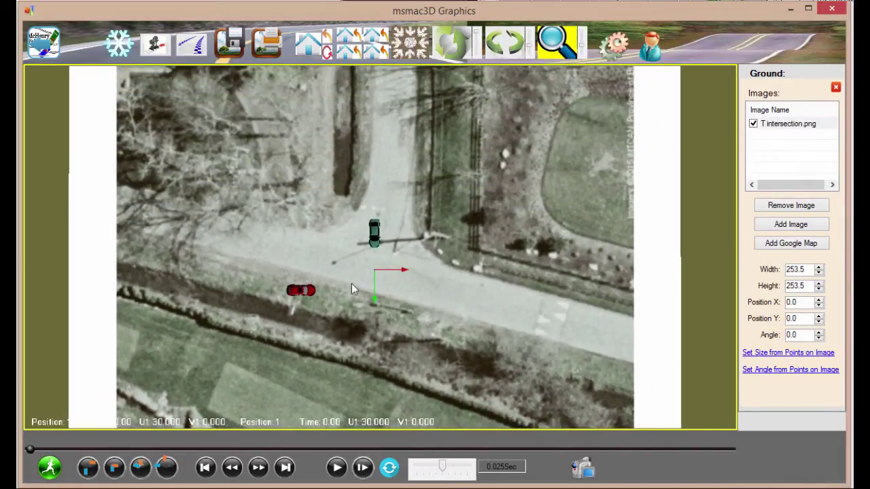
left_click(836, 88)
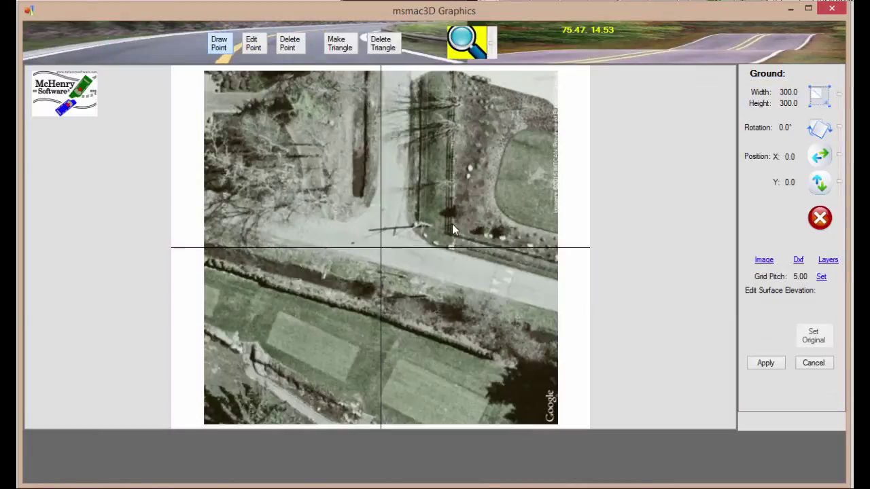
left_click(762, 306)
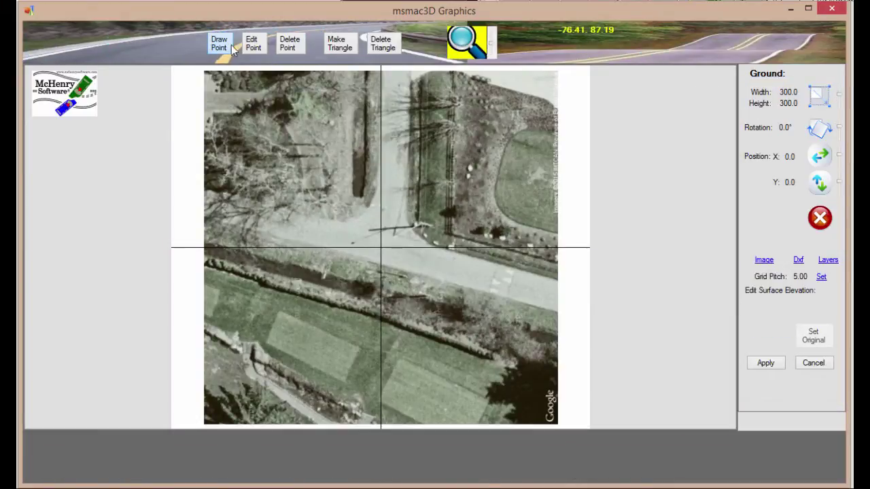
Place eight elevation points: the four image corners plus two on each side edge near the ditch.
left_click(204, 216)
left_click(553, 311)
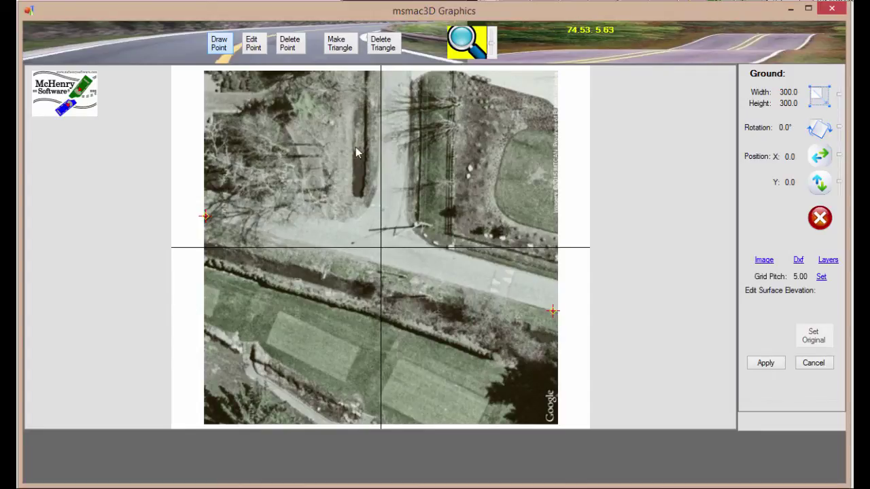
left_click(206, 79)
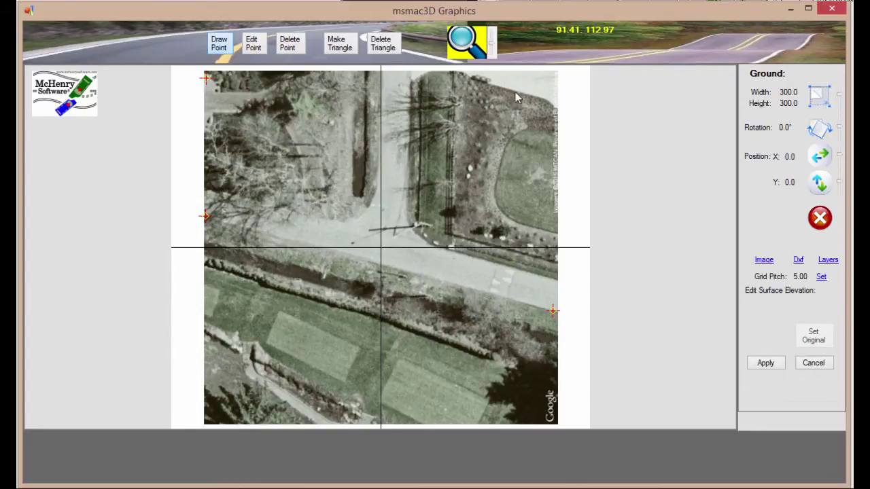
left_click(550, 81)
left_click(203, 261)
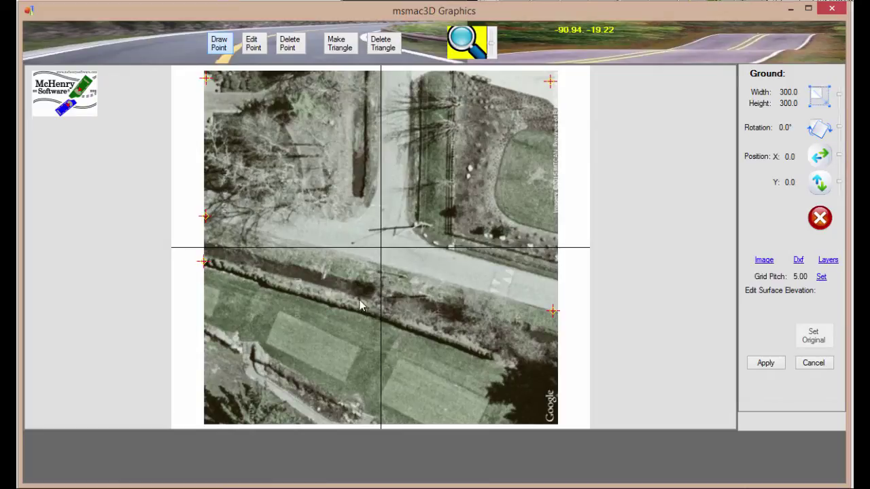
left_click(549, 363)
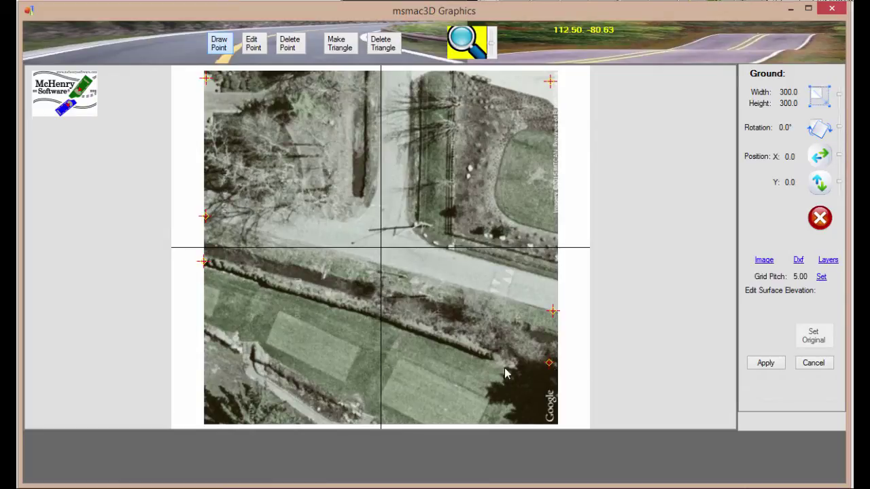
left_click(205, 416)
left_click(550, 416)
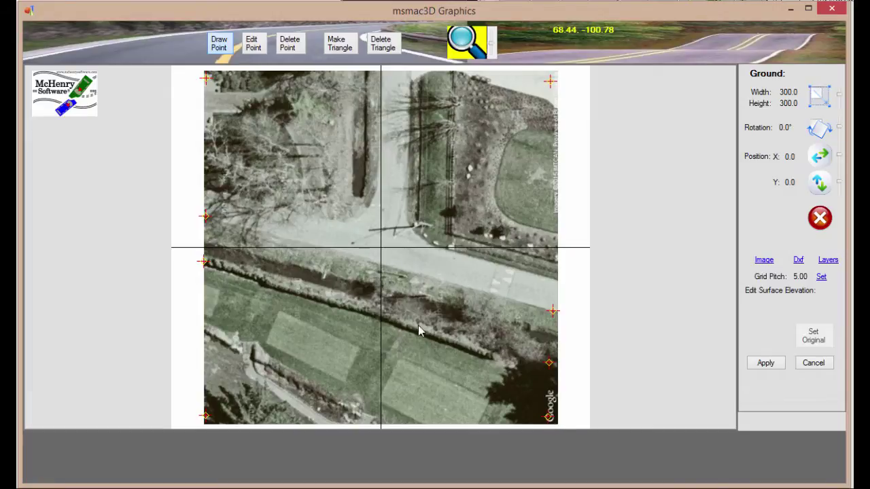
Set the Z elevation of both ditch-side edge points to -10.
left_click(251, 43)
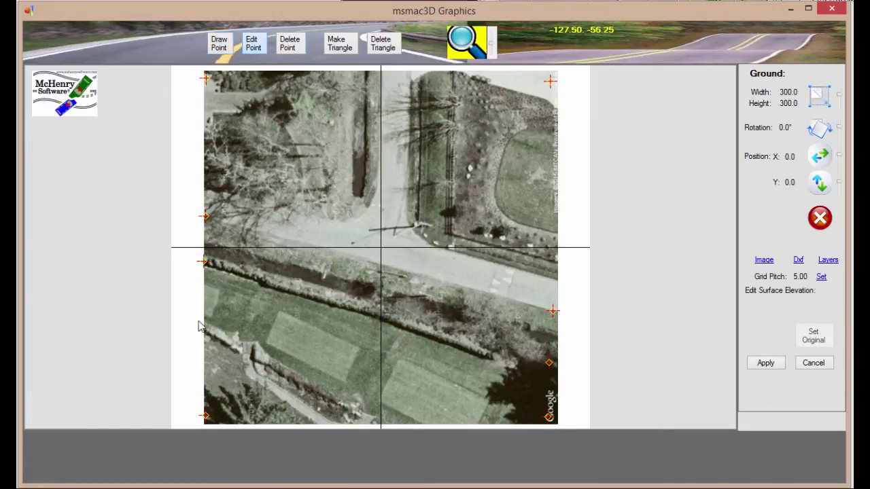
mouse_move(206, 264)
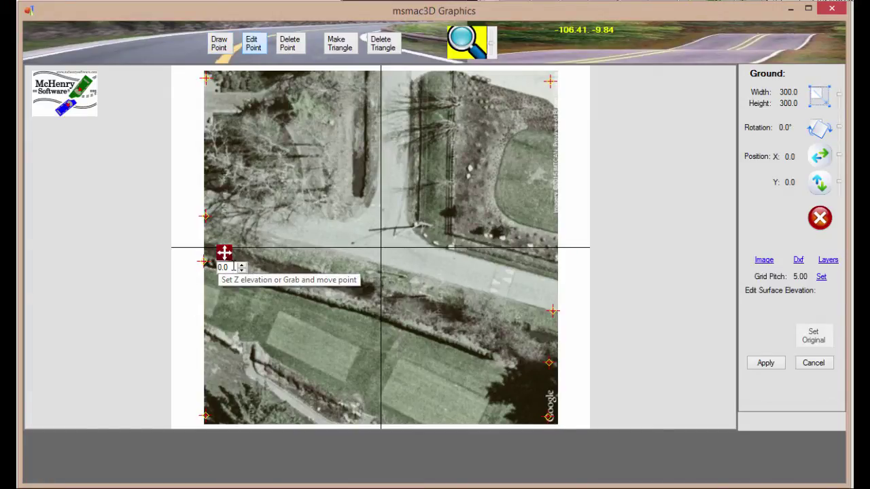
type("-1")
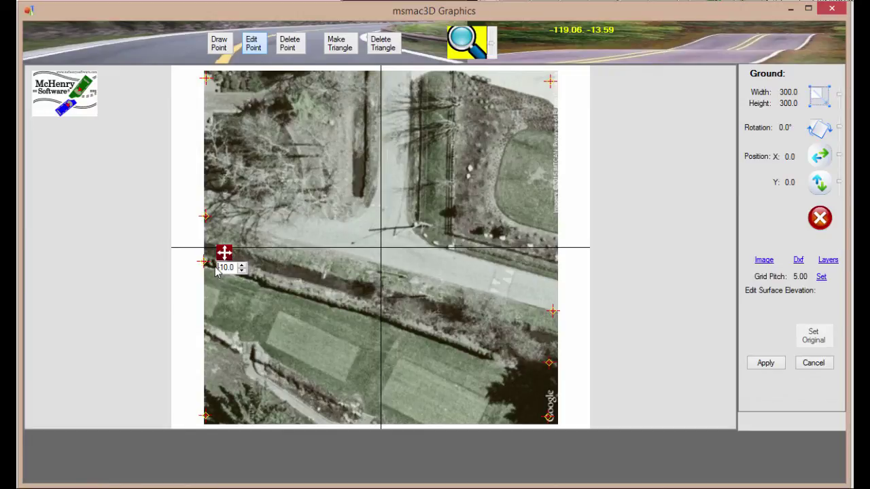
mouse_move(551, 365)
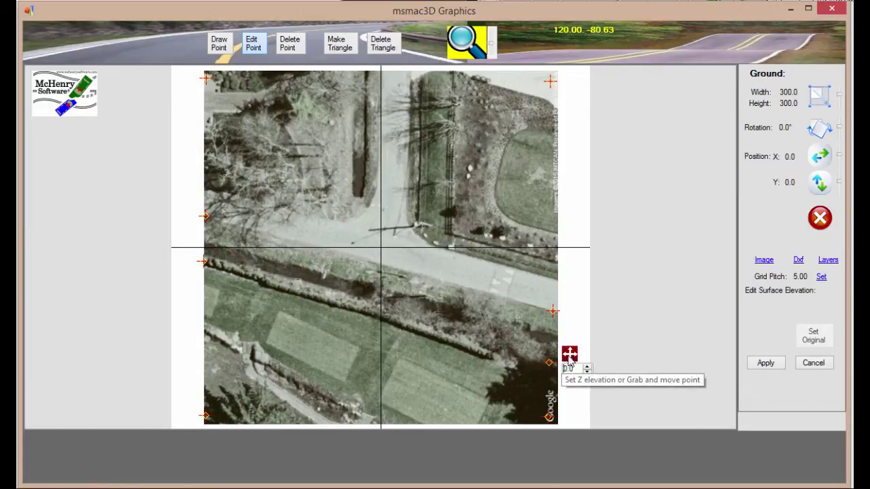
type("-10")
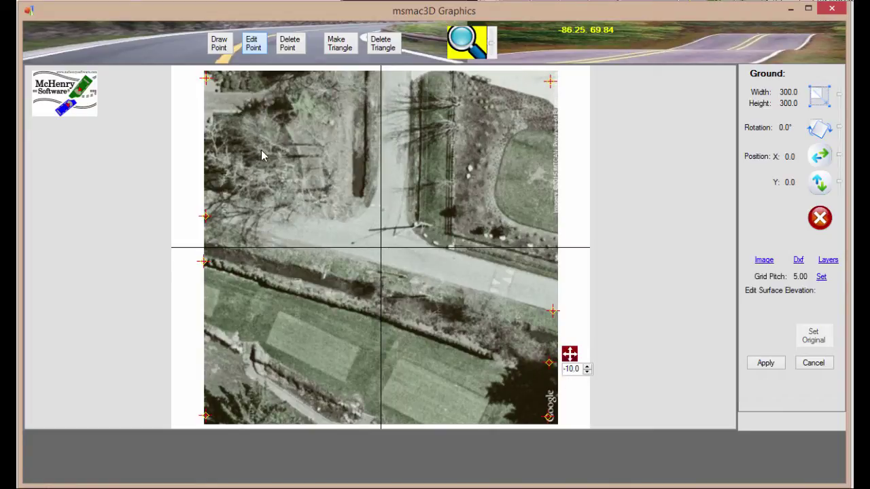
Build triangles linking the top corners with the upper left and right edge points.
left_click(340, 44)
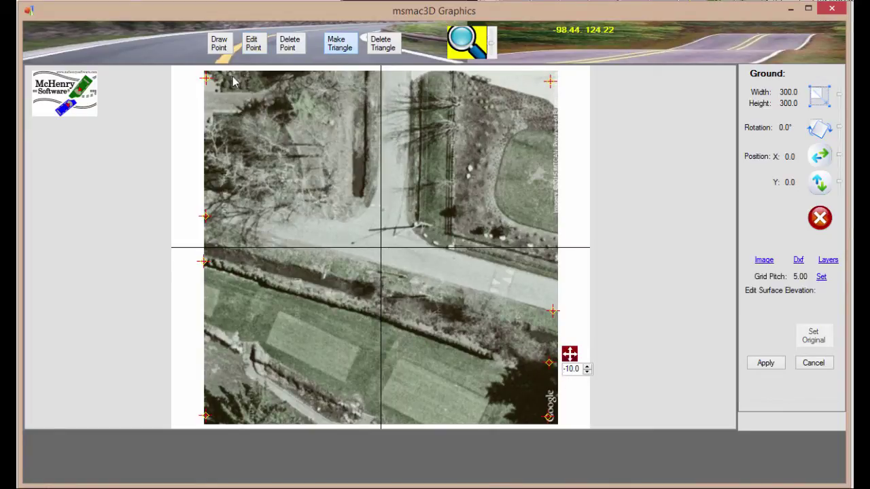
left_click(207, 78)
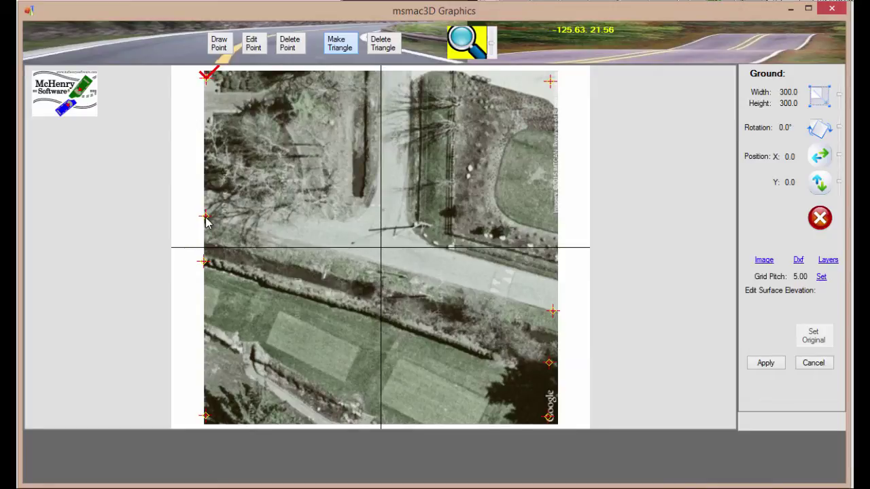
left_click(550, 81)
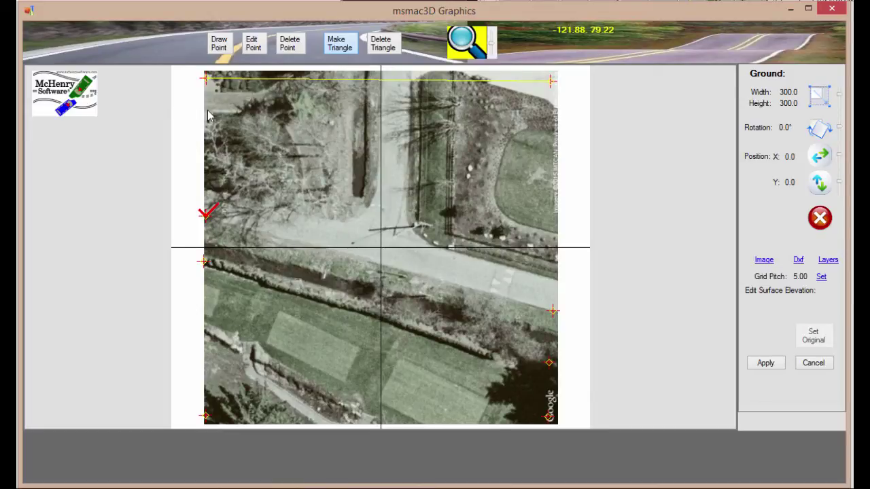
left_click(205, 80)
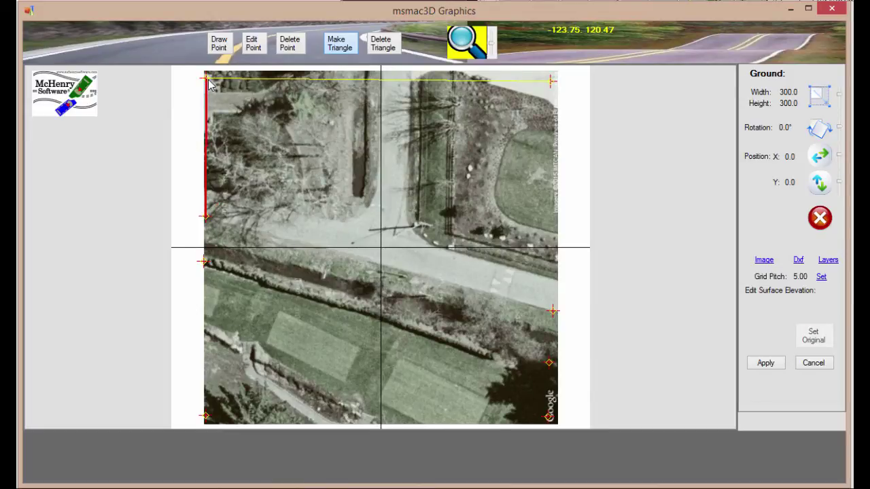
left_click(552, 81)
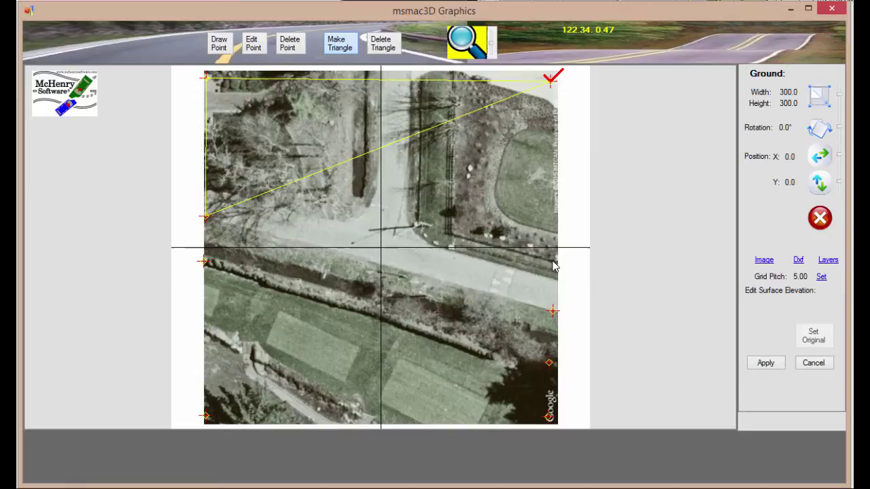
left_click(553, 313)
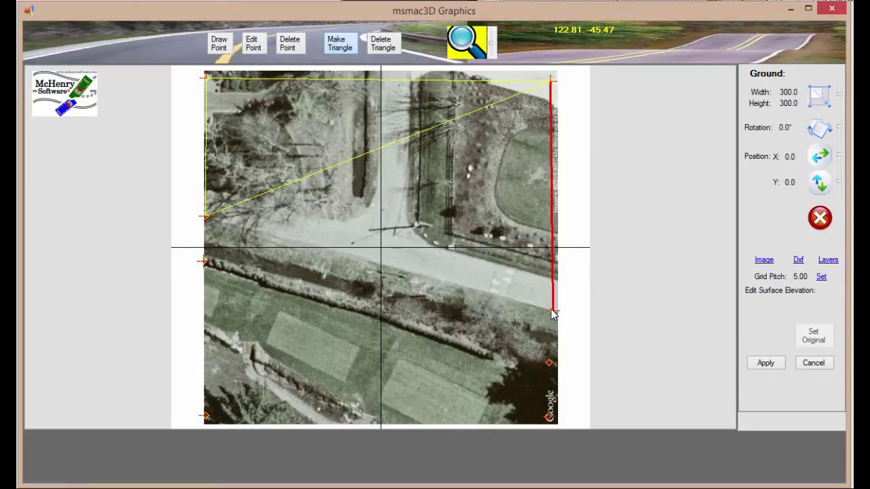
left_click(206, 218)
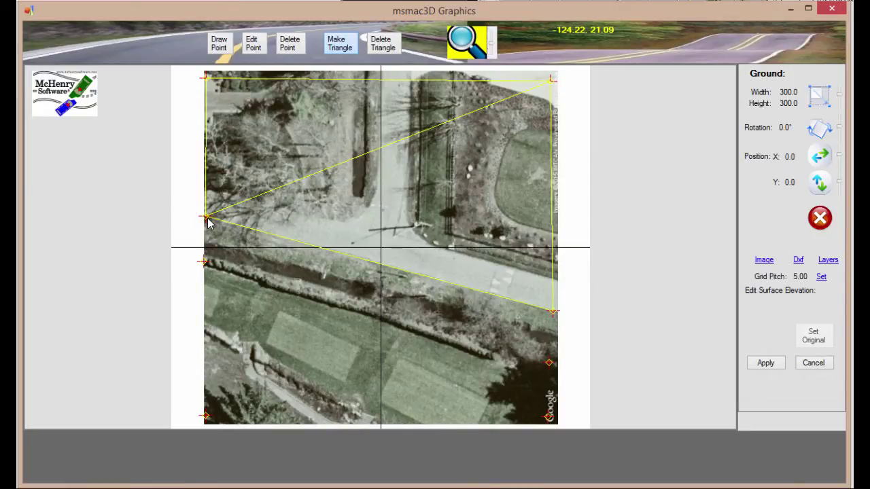
Complete triangles from the ditch points down to the bottom-left and bottom-right corners.
left_click(205, 261)
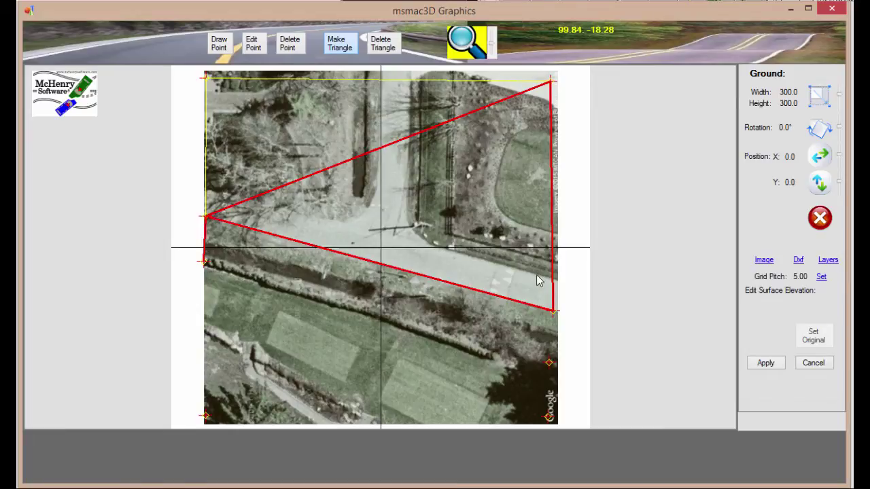
left_click(554, 313)
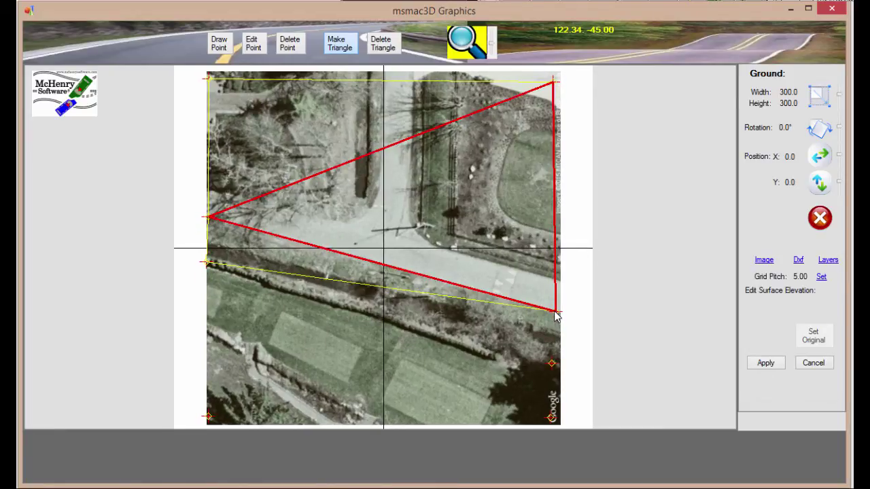
left_click(551, 364)
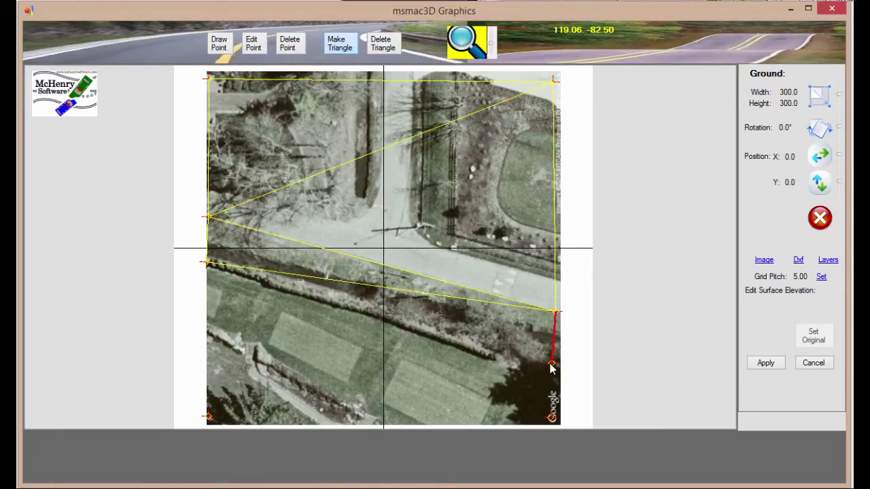
left_click(208, 266)
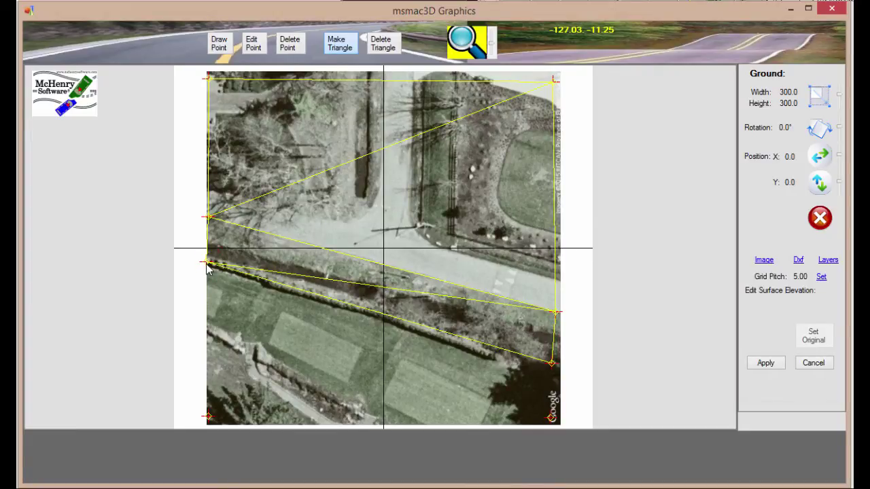
left_click(208, 267)
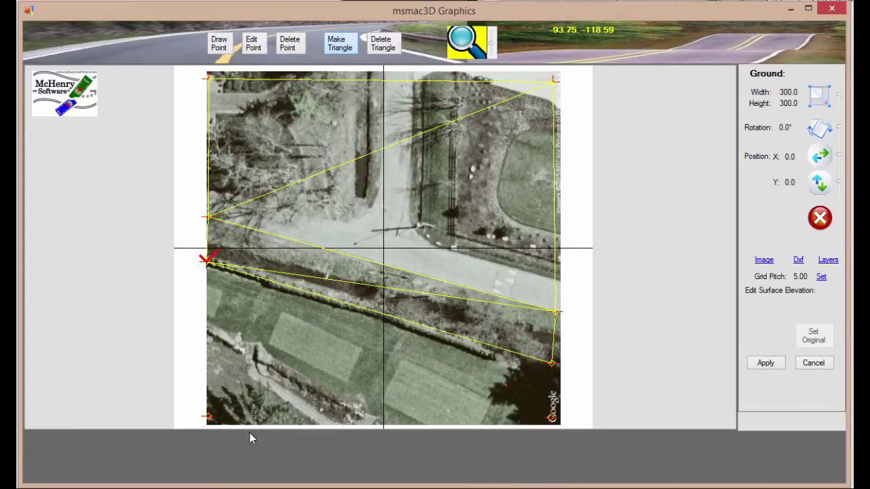
left_click(209, 417)
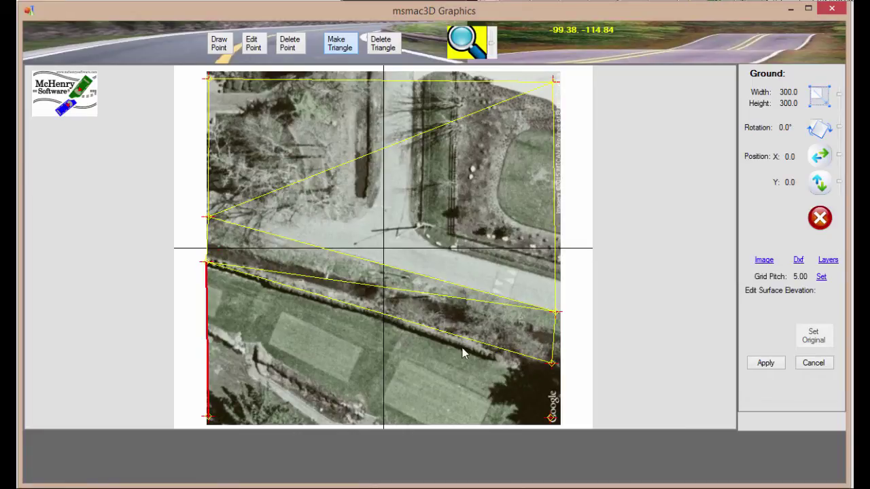
left_click(552, 364)
left_click(551, 362)
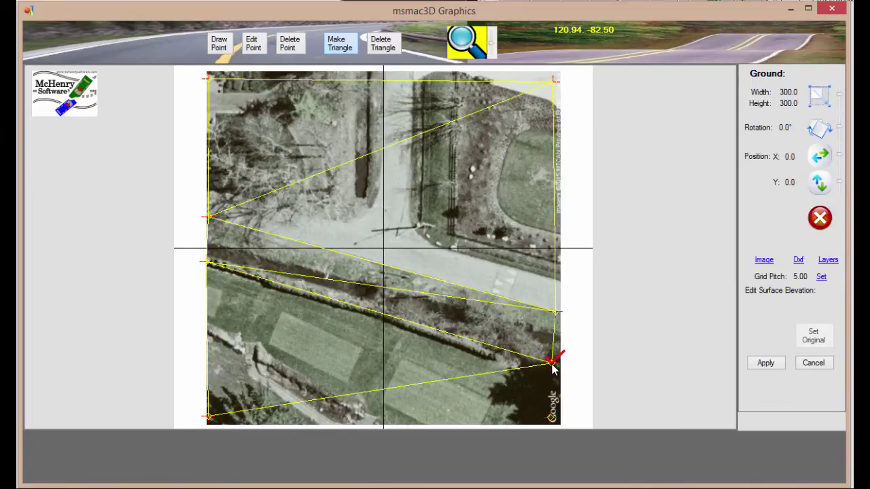
left_click(552, 418)
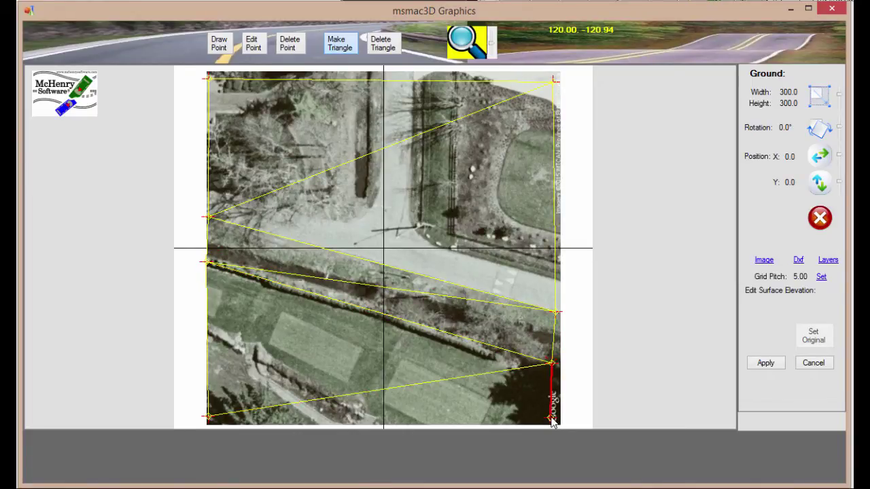
left_click(210, 417)
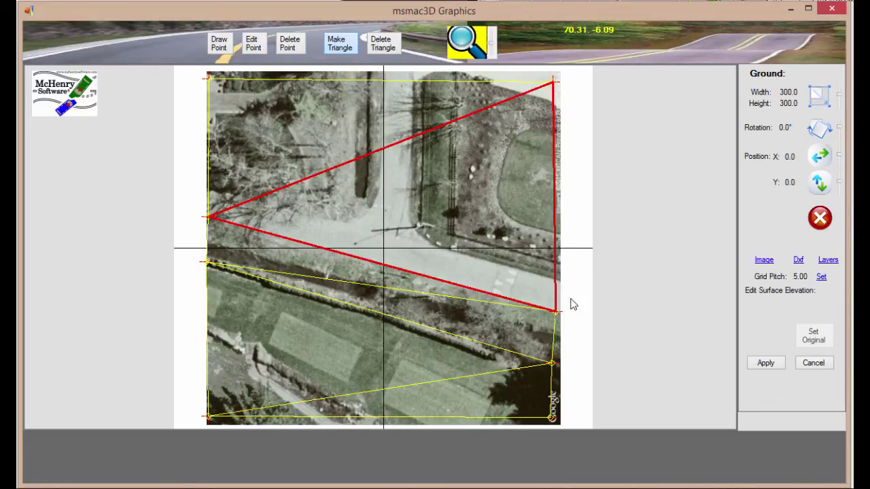
Apply the ditch elevation, orbit to inspect the slope, and change the grid pitch to 1.00.
left_click(755, 363)
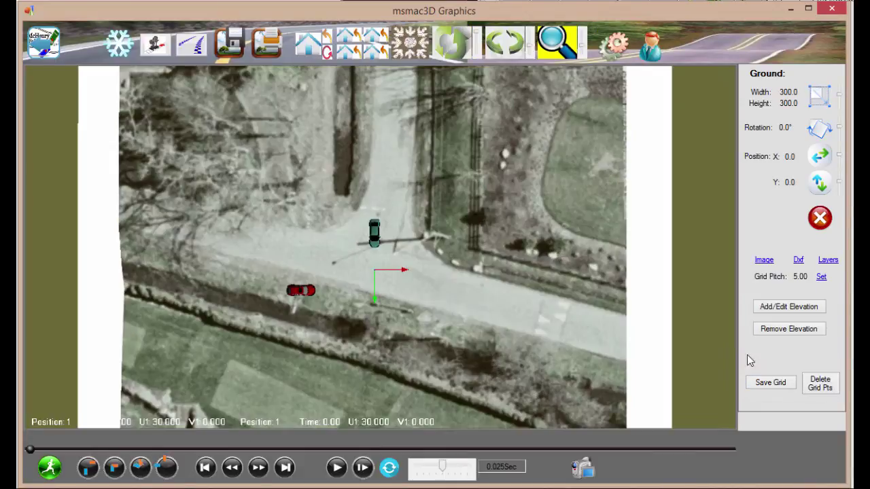
left_click(448, 42)
left_click_drag(436, 197, 384, 93)
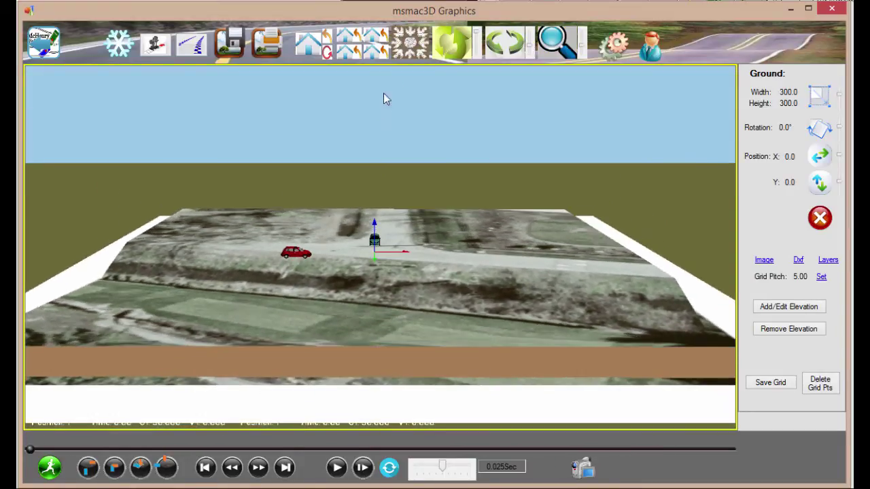
left_click_drag(478, 123, 367, 165)
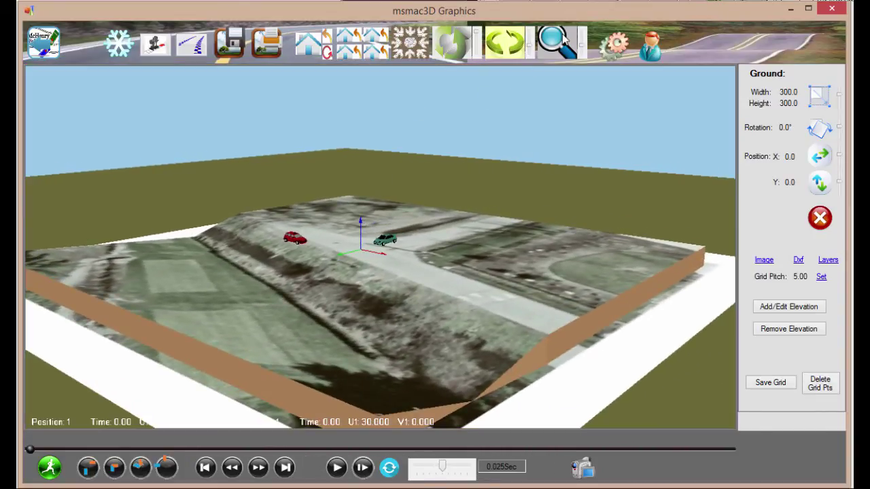
left_click(558, 43)
scroll(532, 127, "down", 5)
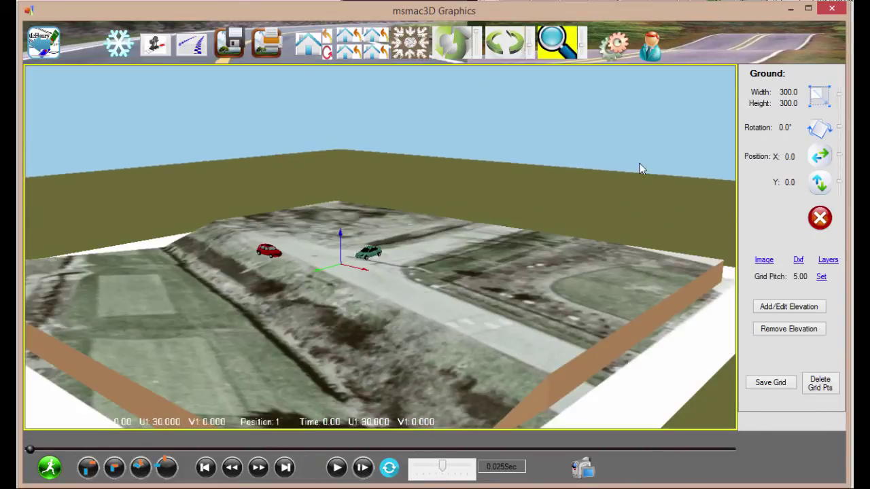
left_click(821, 277)
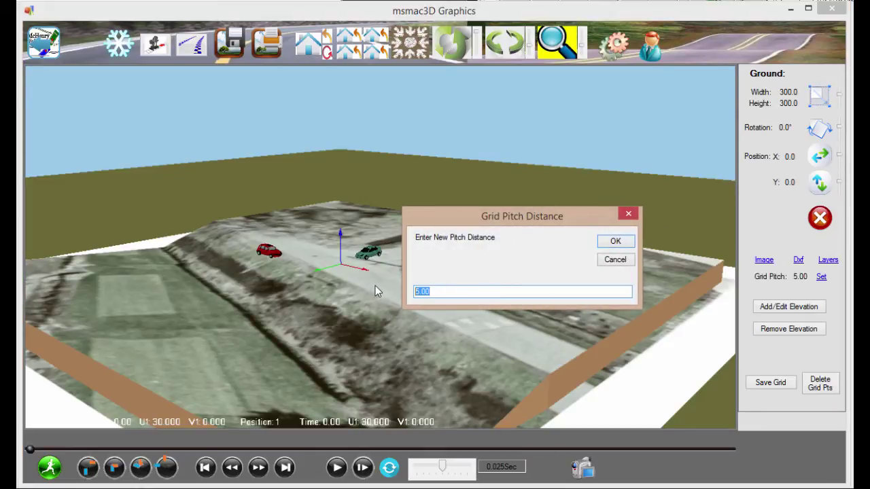
left_click(616, 245)
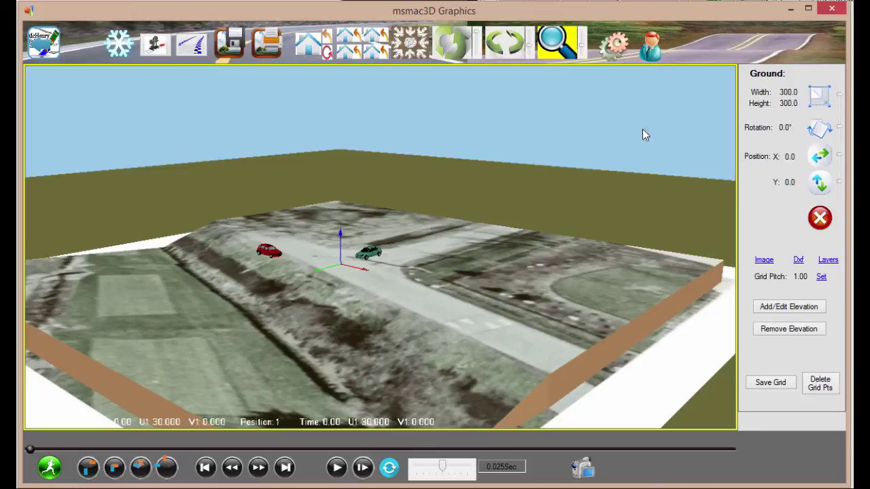
In top view, move the red car up the road to Y 5 and turn its heading to -13°.
left_click(408, 44)
scroll(374, 194, "up", 5)
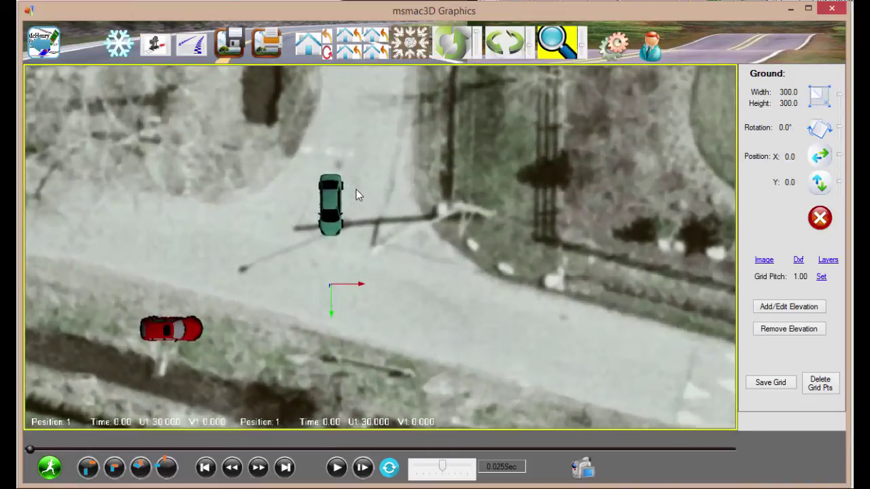
middle_click_drag(442, 251, 504, 210)
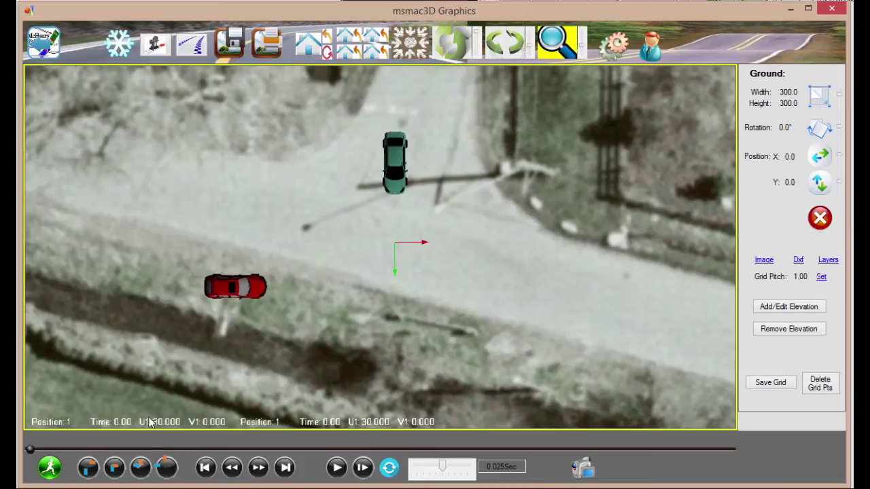
left_click(87, 468)
left_click(219, 291)
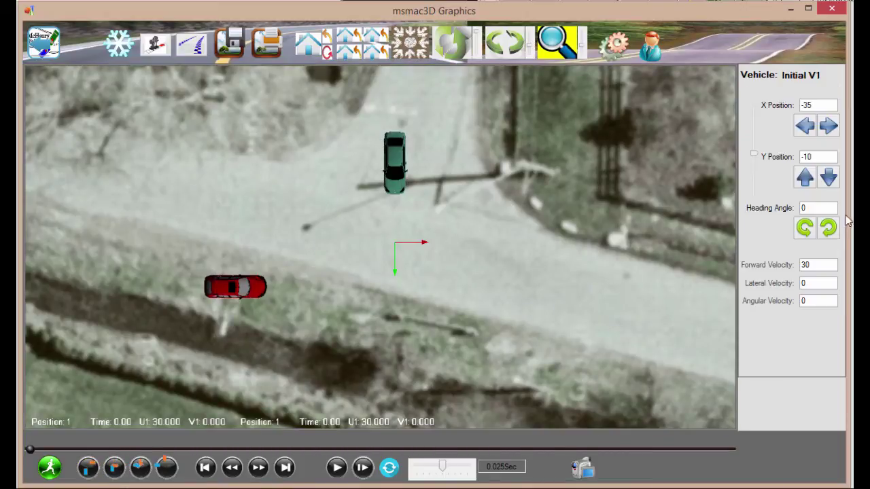
left_click(804, 178)
left_click(804, 178)
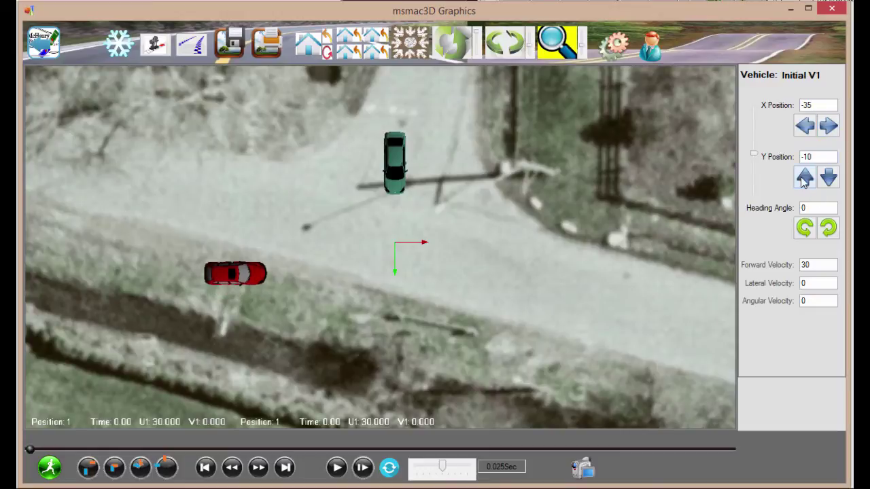
left_click(804, 178)
left_click(804, 178)
left_click(804, 178)
left_click(804, 178)
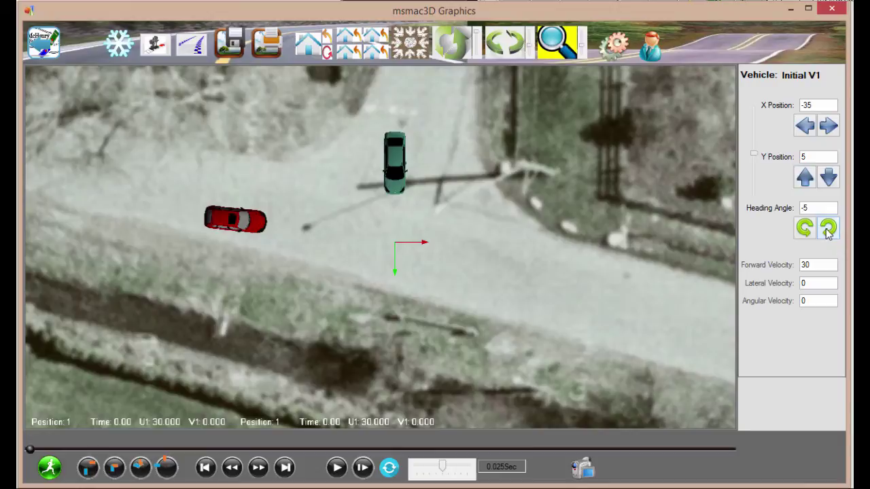
left_click(828, 230)
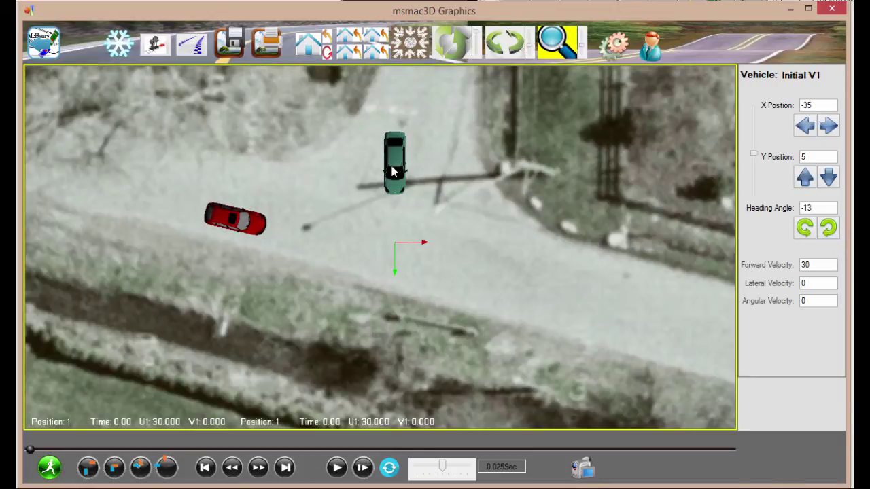
Move the green car up to Y 22, turn its heading to -102°, then recheck the red car.
left_click(805, 177)
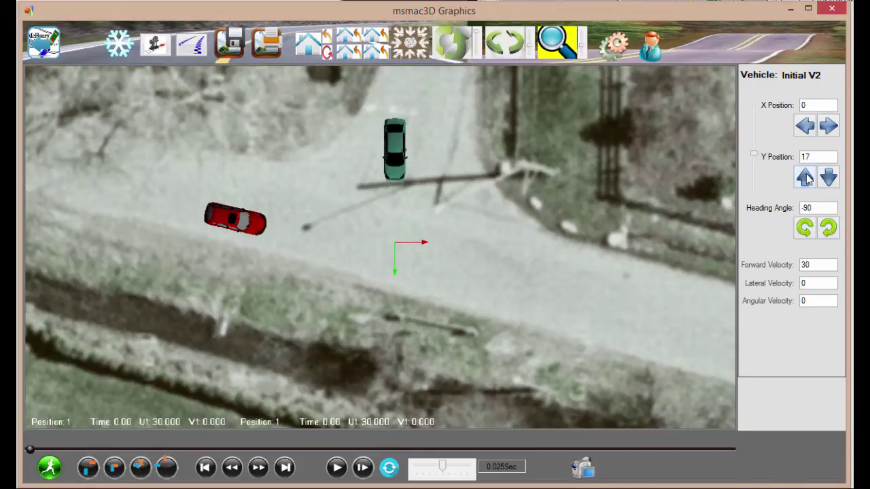
left_click(805, 177)
left_click(829, 230)
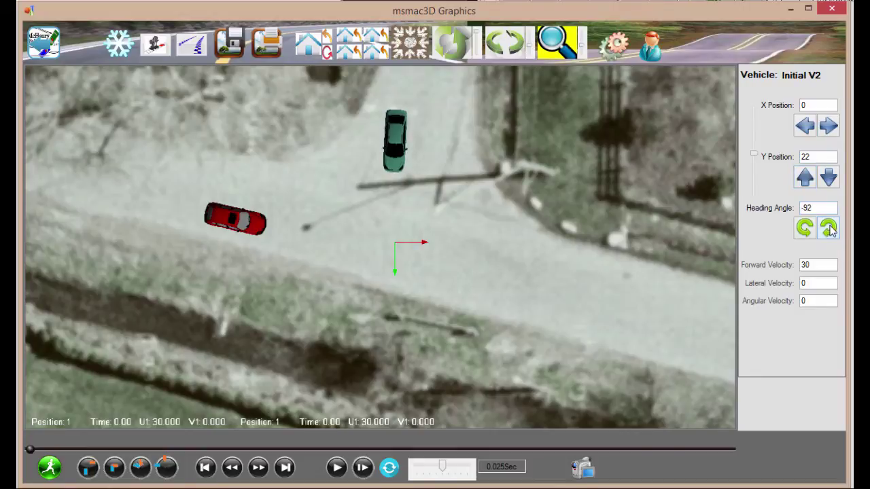
left_click(829, 229)
left_click(830, 229)
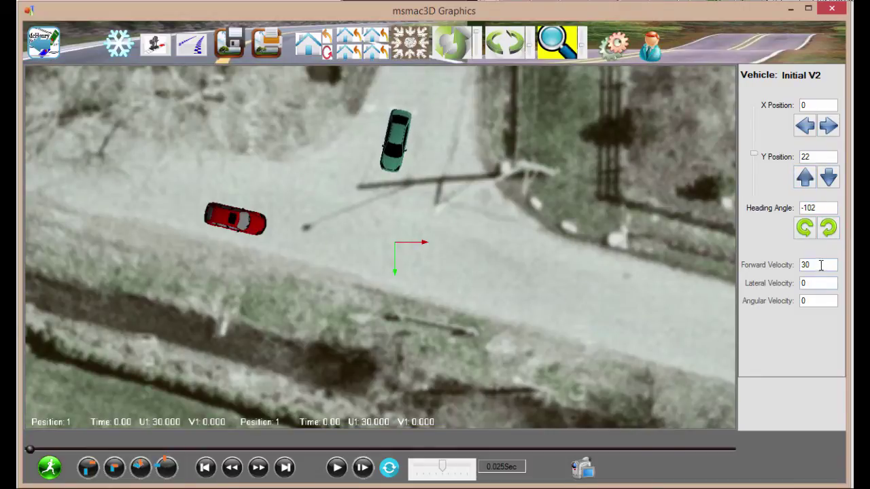
left_click(229, 217)
Play the collision simulation and orbit the 3-D view around the cars beside the ditch.
left_click(335, 467)
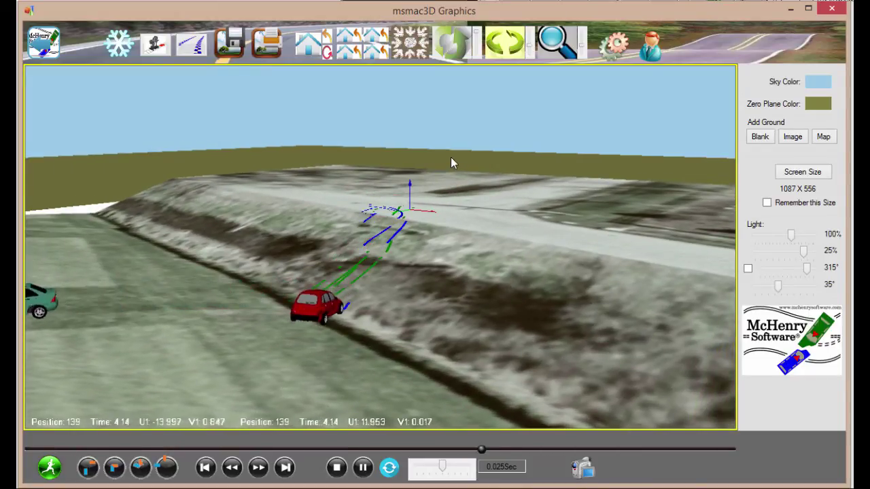
left_click_drag(418, 301, 635, 298)
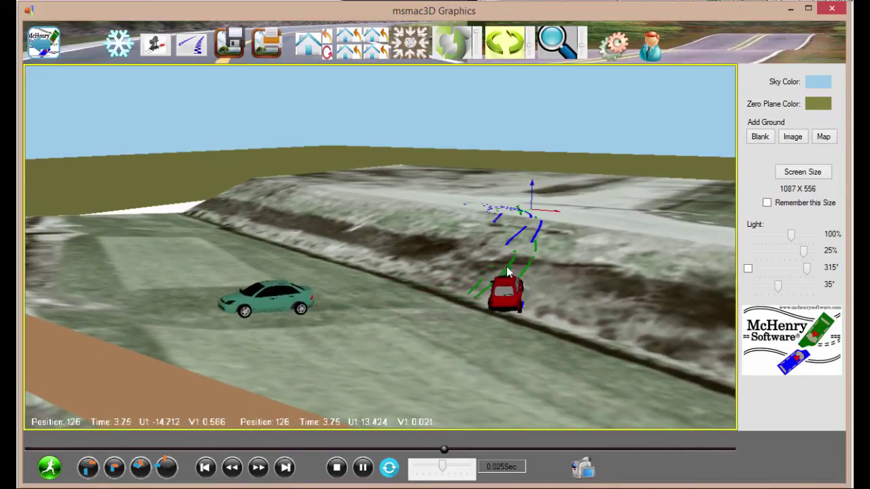